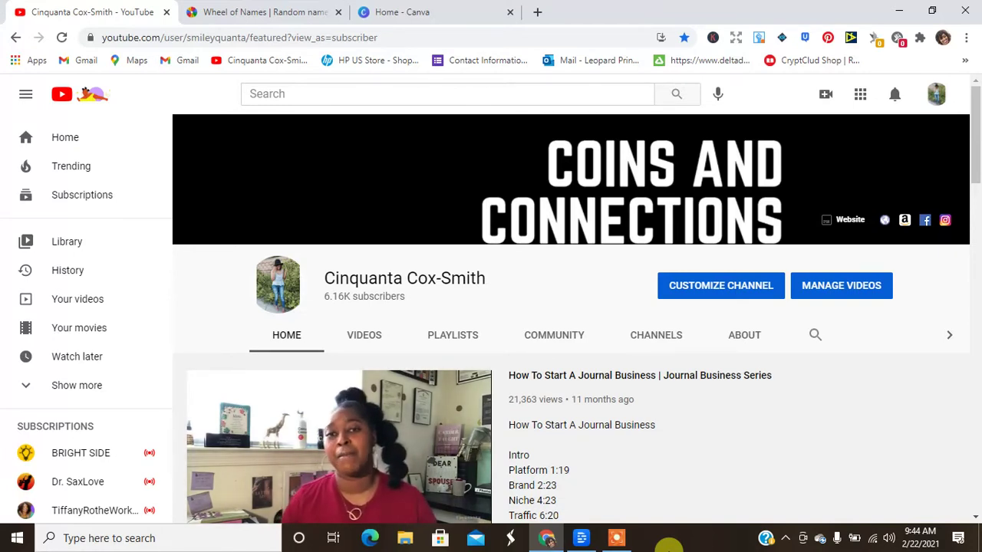
# Spin the three-holiday Wheel of Names until it lands on Bubble Gum Day
pyautogui.click(198, 11)
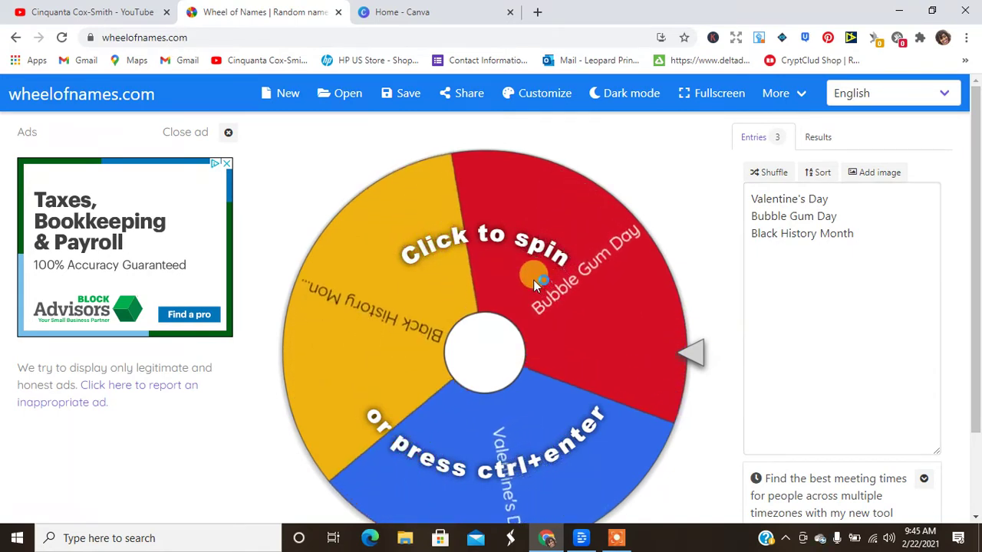
pyautogui.click(456, 238)
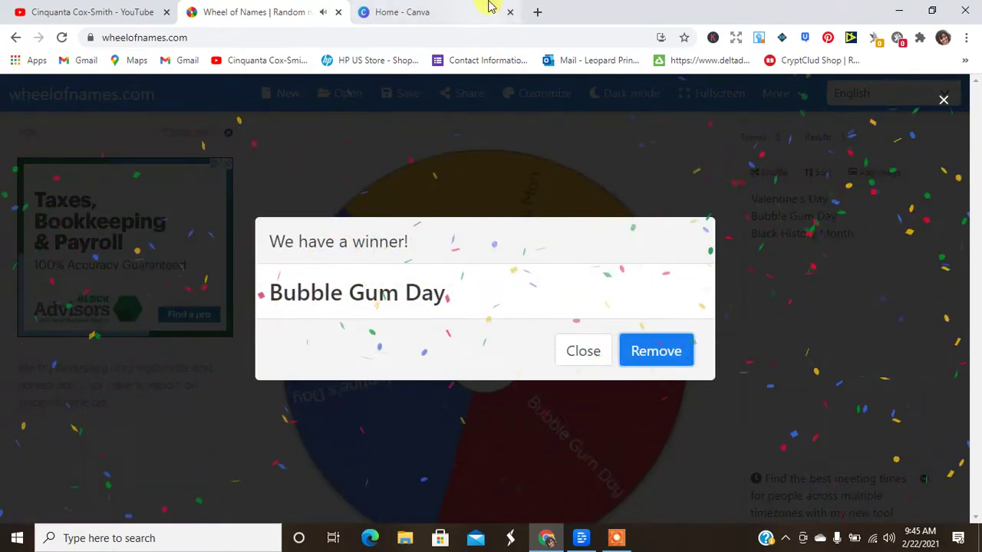
# Back on Canva home, start a custom-size design in inches, entering 9 for the size
pyautogui.click(427, 10)
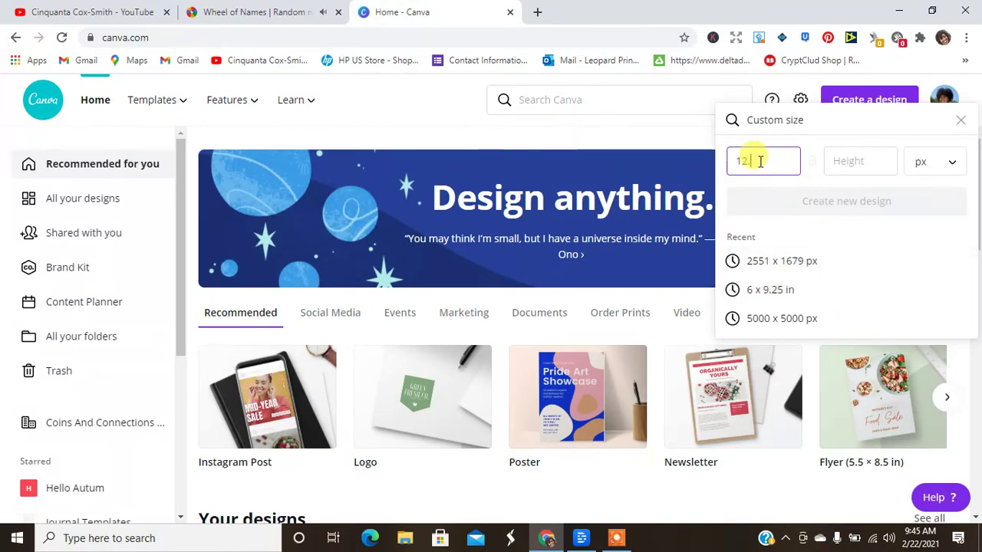
pyautogui.click(952, 162)
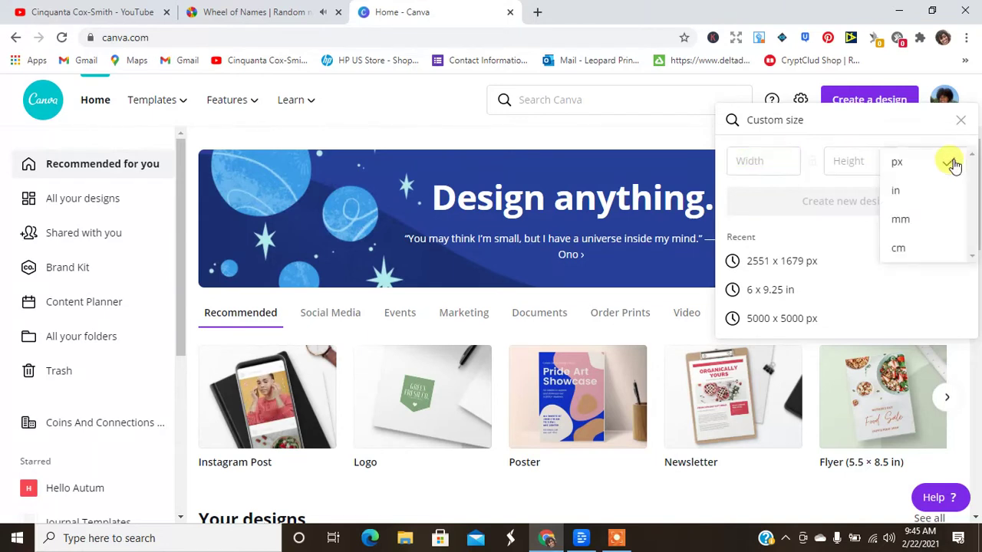
pyautogui.click(910, 192)
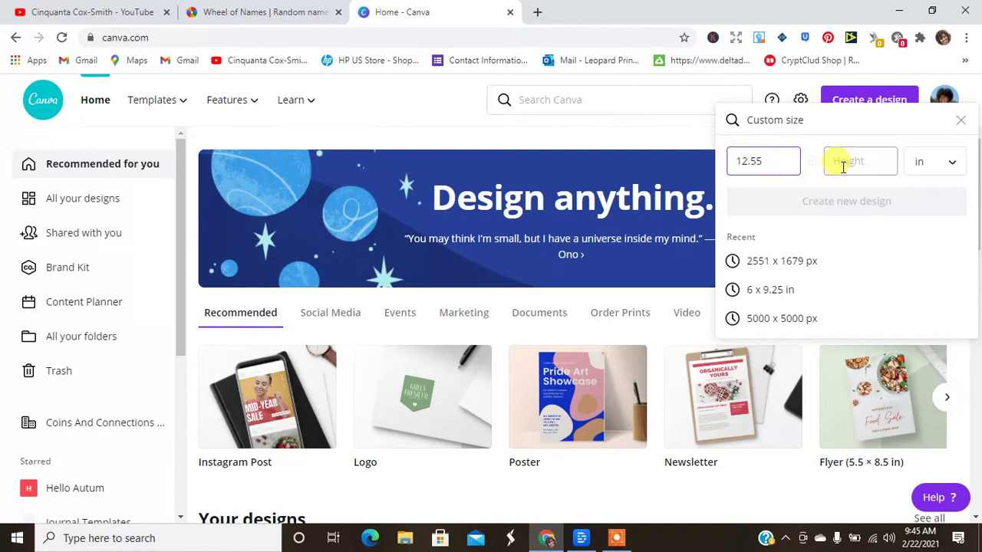
pyautogui.write('9')
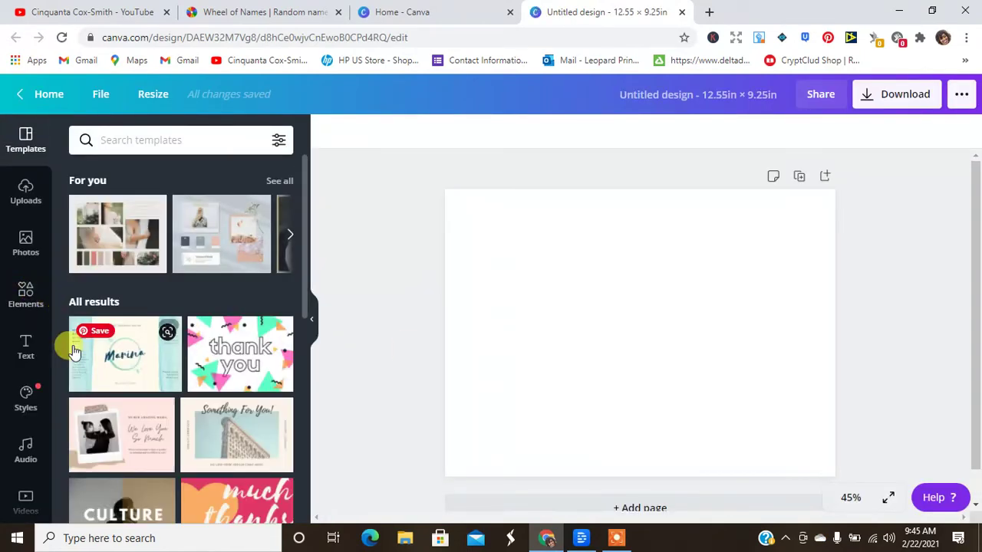
pyautogui.click(219, 12)
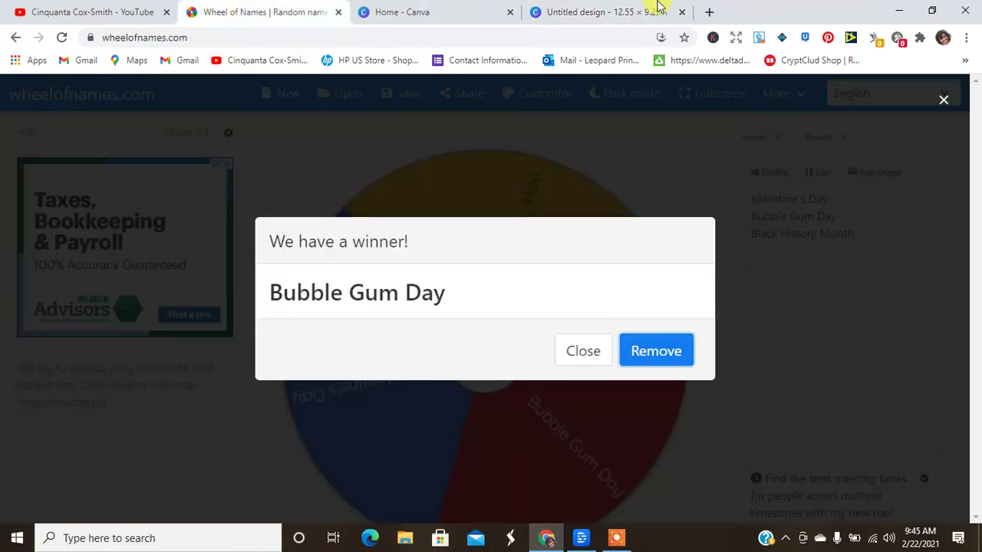
pyautogui.click(607, 12)
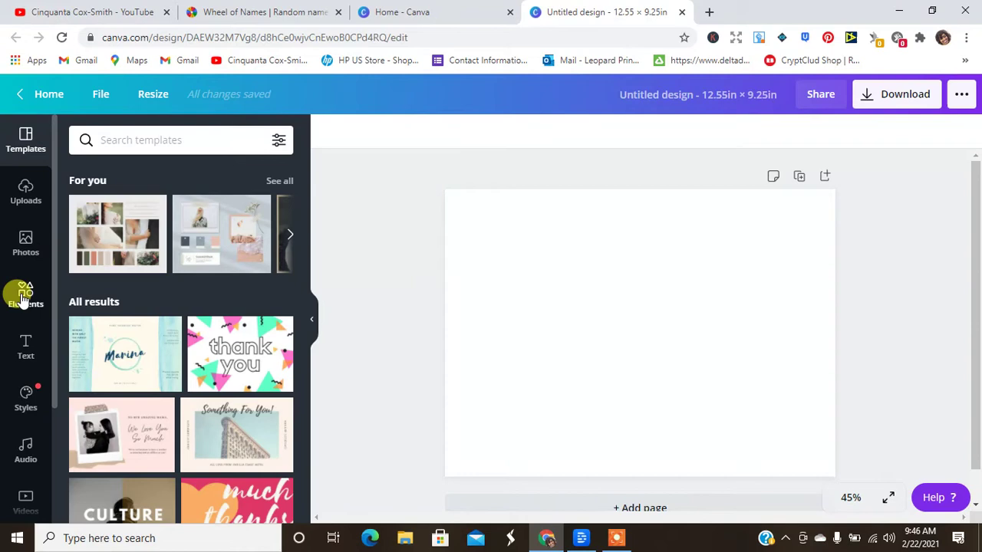
# Search stock Photos for 'bubble gum' and browse the results
pyautogui.click(19, 238)
pyautogui.click(171, 142)
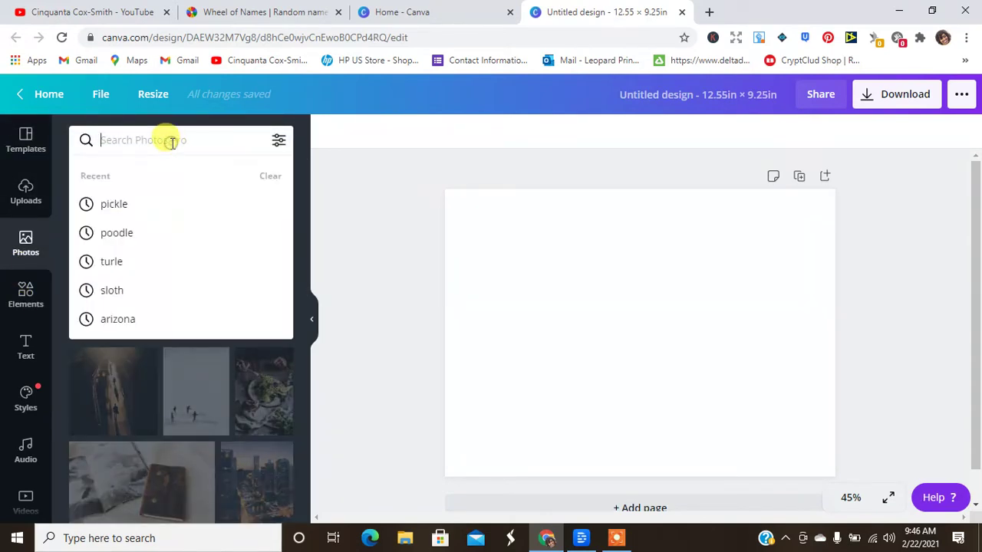
pyautogui.write('bubble gum')
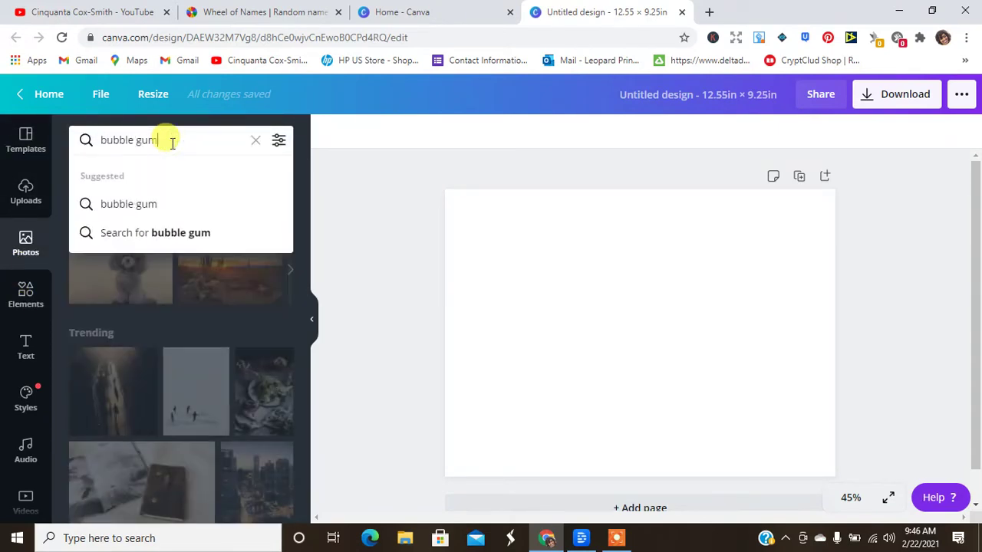
pyautogui.press('Return')
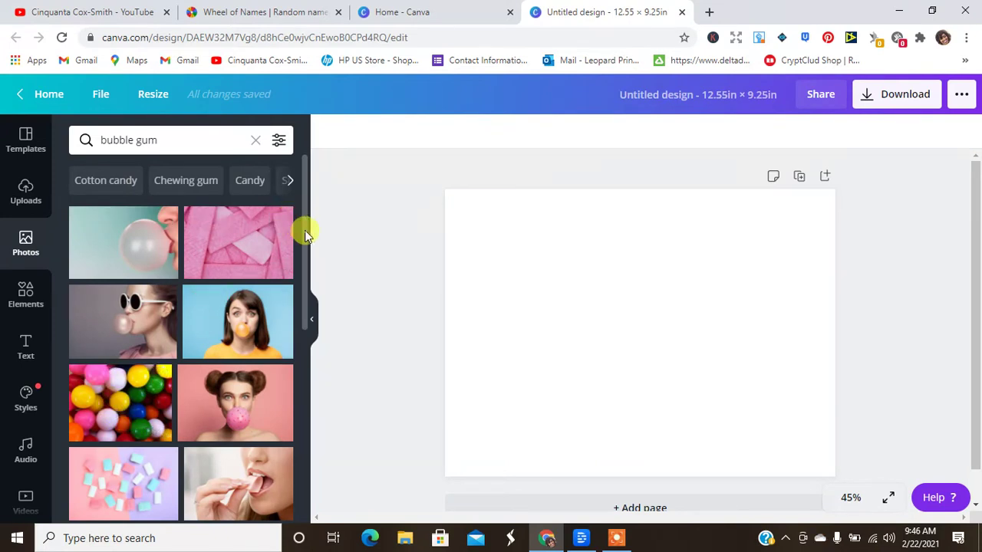
pyautogui.moveTo(305, 231); pyautogui.dragTo(299, 395)
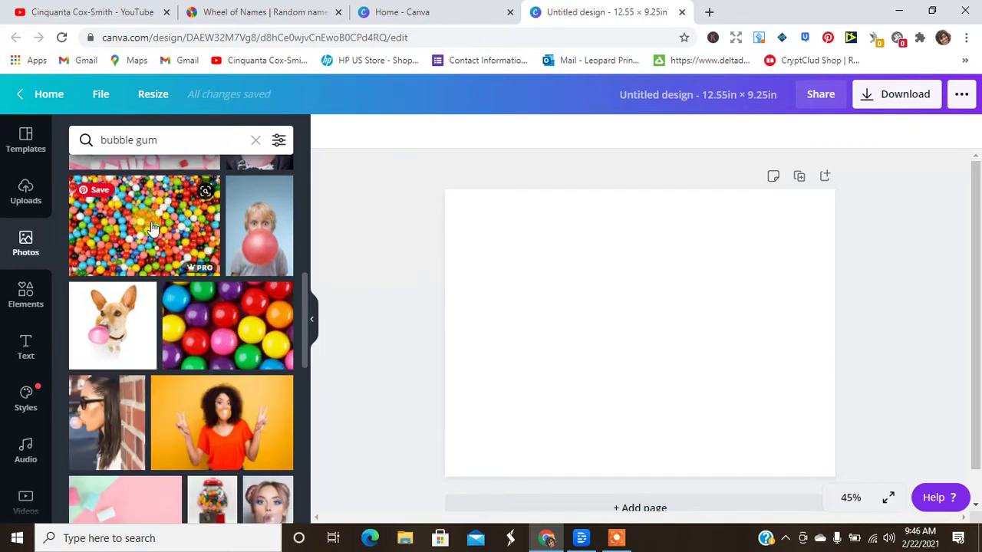
pyautogui.moveTo(305, 296)
pyautogui.mouseDown()
pyautogui.moveTo(295, 395)
pyautogui.moveTo(302, 306)
pyautogui.mouseUp()
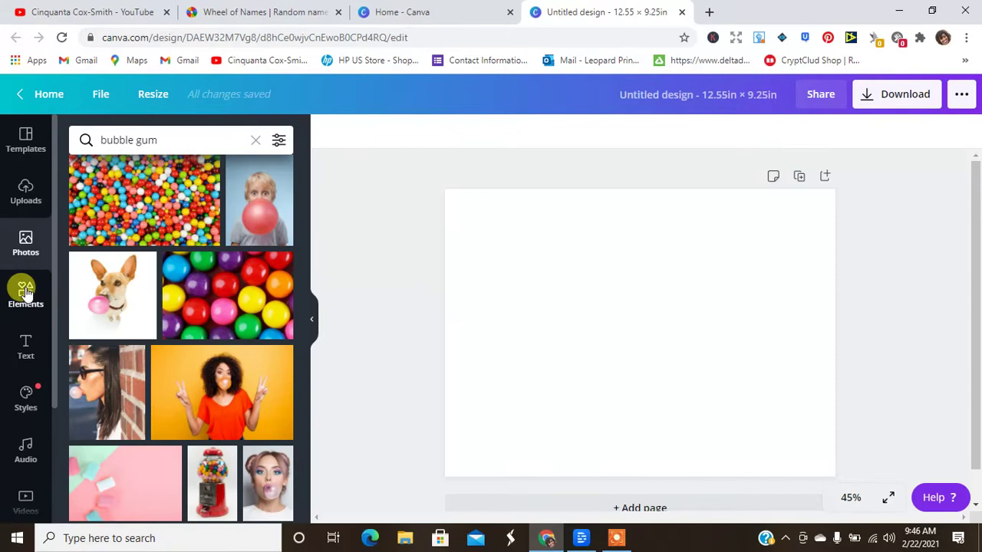
# Search Elements for 'bubble gum' to list bubble gum graphics
pyautogui.click(24, 291)
pyautogui.click(131, 139)
pyautogui.write('elemen')
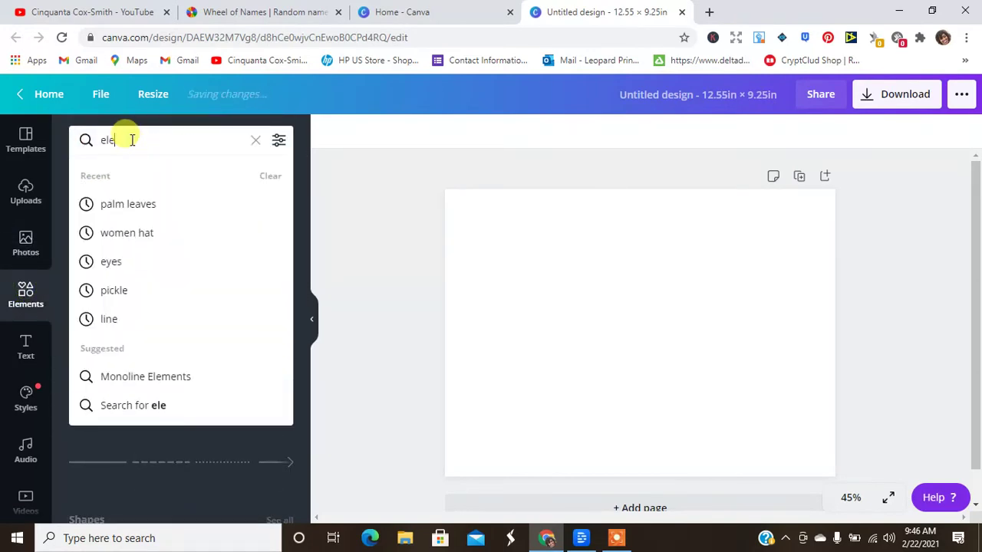
pyautogui.press('BackSpace')
pyautogui.press('BackSpace')
pyautogui.press('BackSpace')
pyautogui.write('bu')
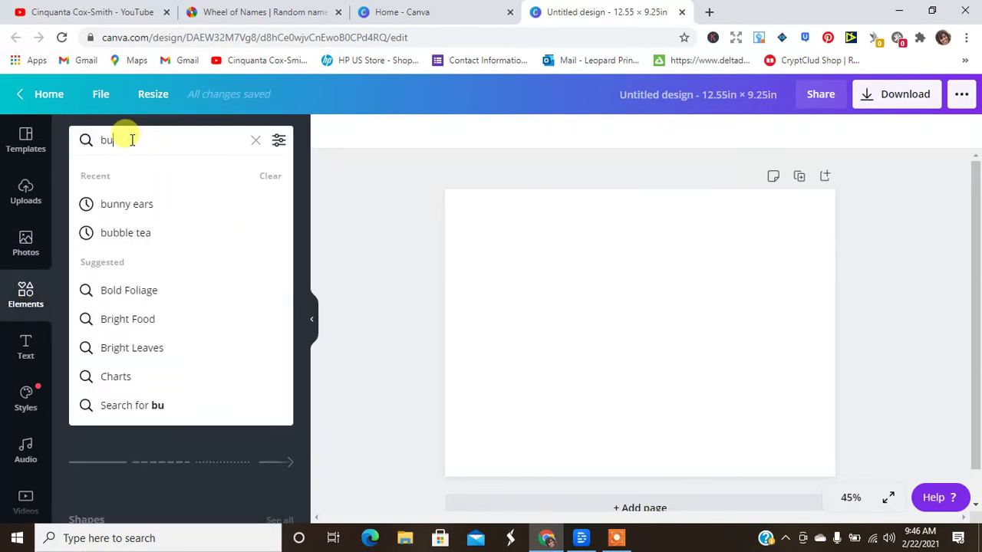
pyautogui.write('bble gum')
pyautogui.press('Return')
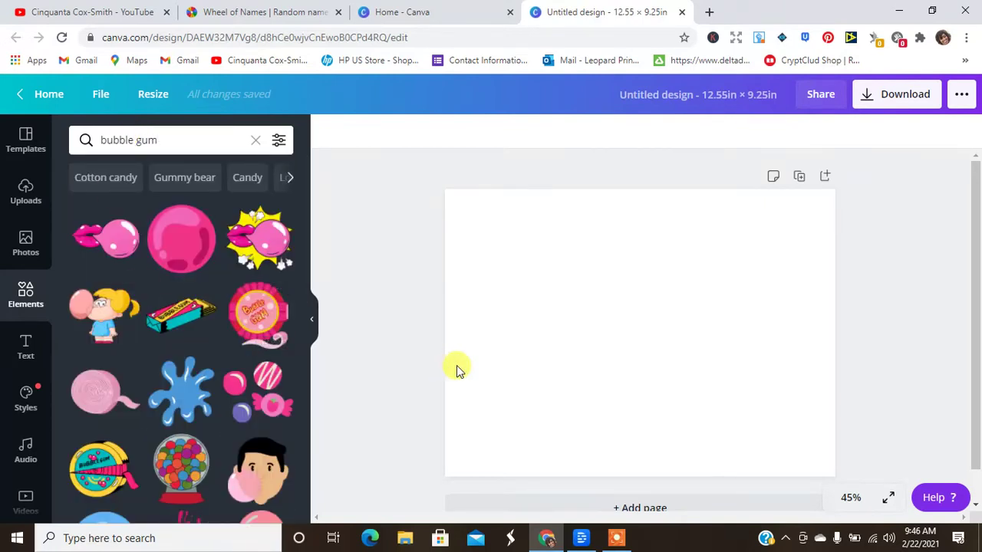
# Make the page background black
pyautogui.click(471, 274)
pyautogui.click(327, 132)
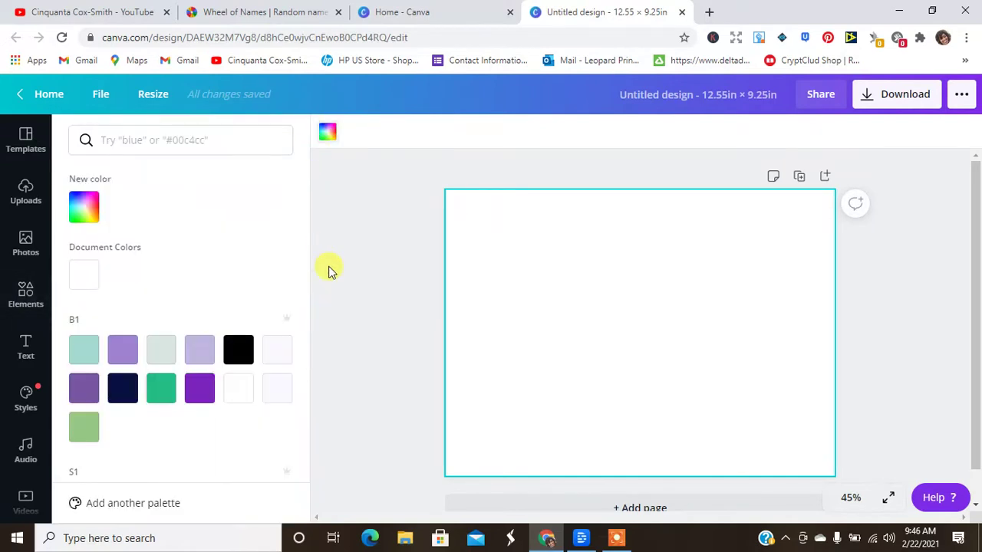
pyautogui.click(238, 349)
# Add a pink and a teal bubble gum sticker, shrunk and placed together
pyautogui.click(23, 295)
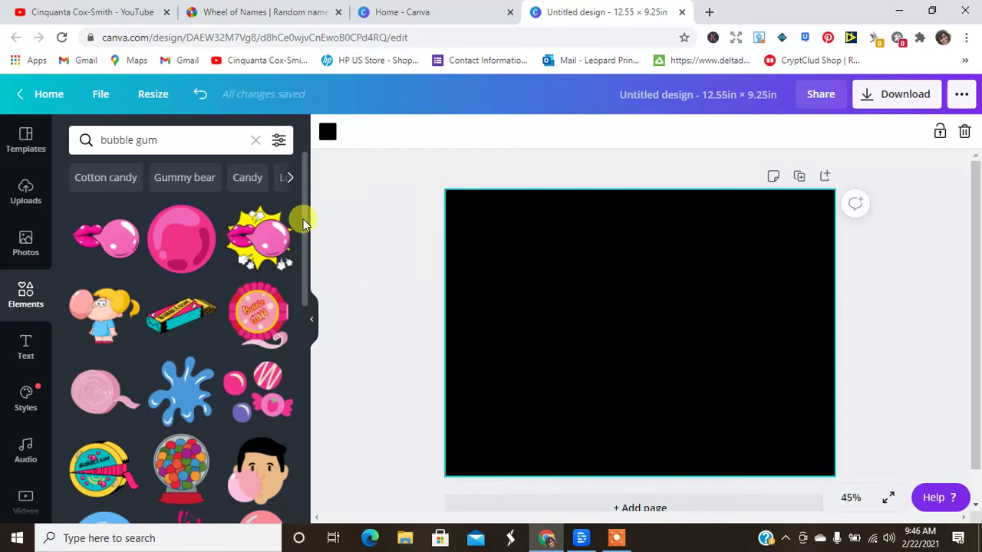
pyautogui.moveTo(304, 223)
pyautogui.mouseDown()
pyautogui.moveTo(300, 351)
pyautogui.moveTo(296, 224)
pyautogui.mouseUp()
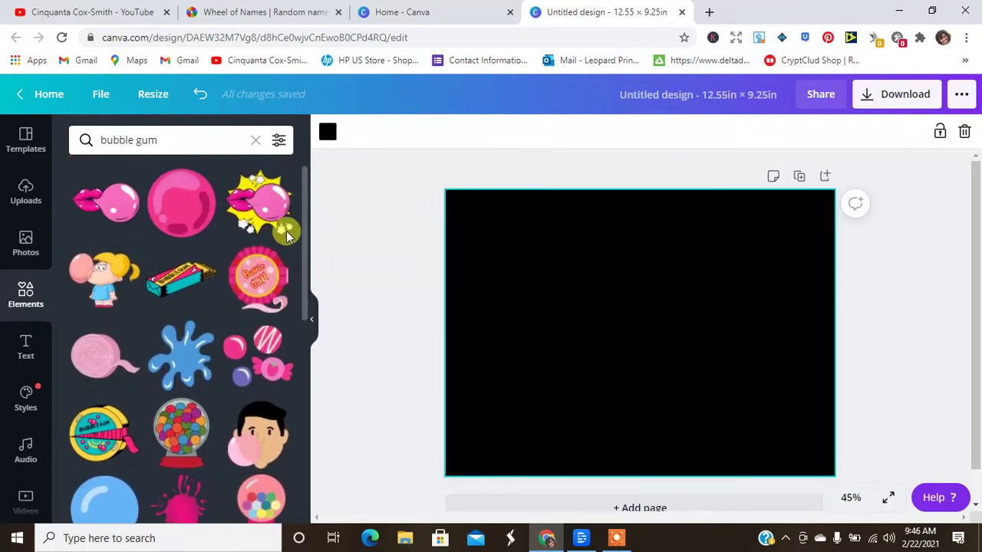
pyautogui.click(214, 213)
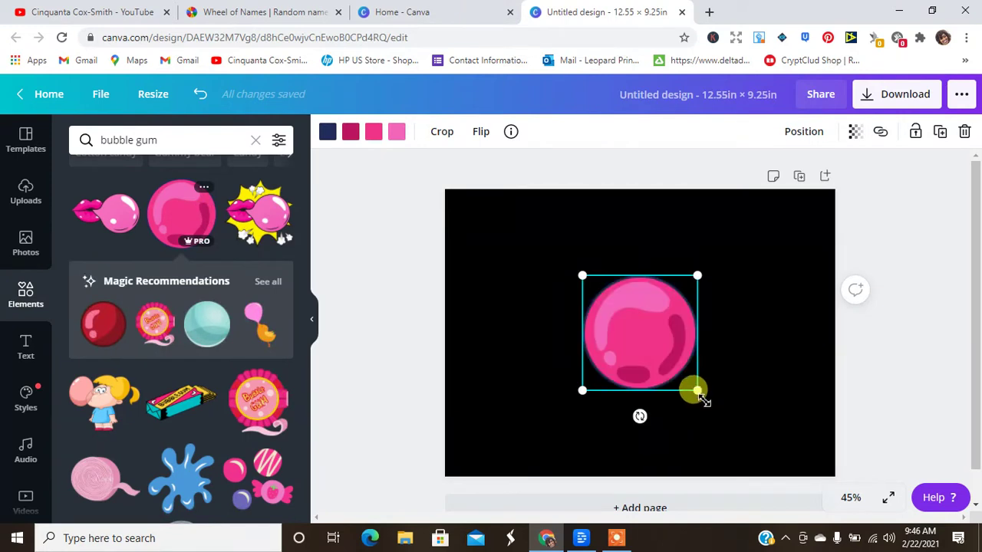
pyautogui.moveTo(700, 398); pyautogui.dragTo(688, 325)
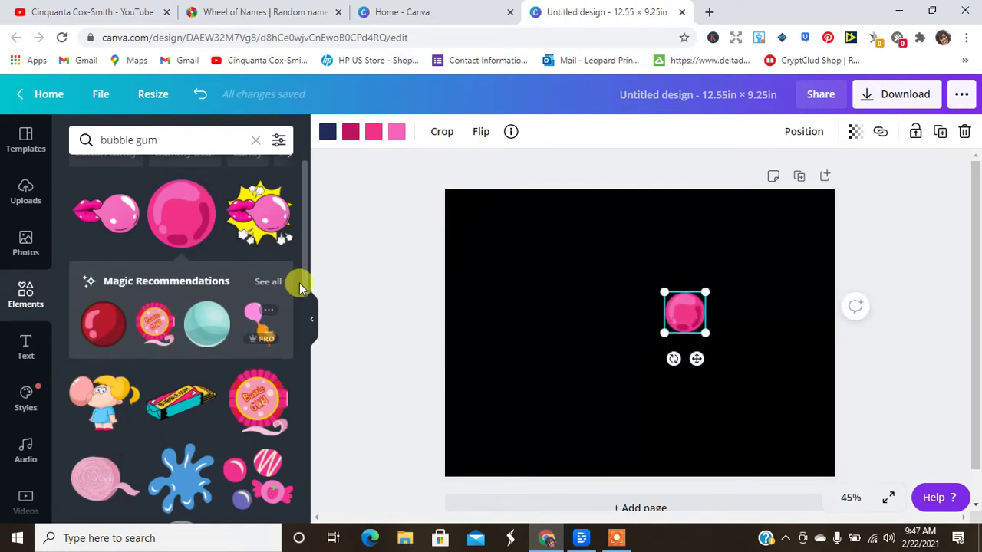
pyautogui.click(268, 285)
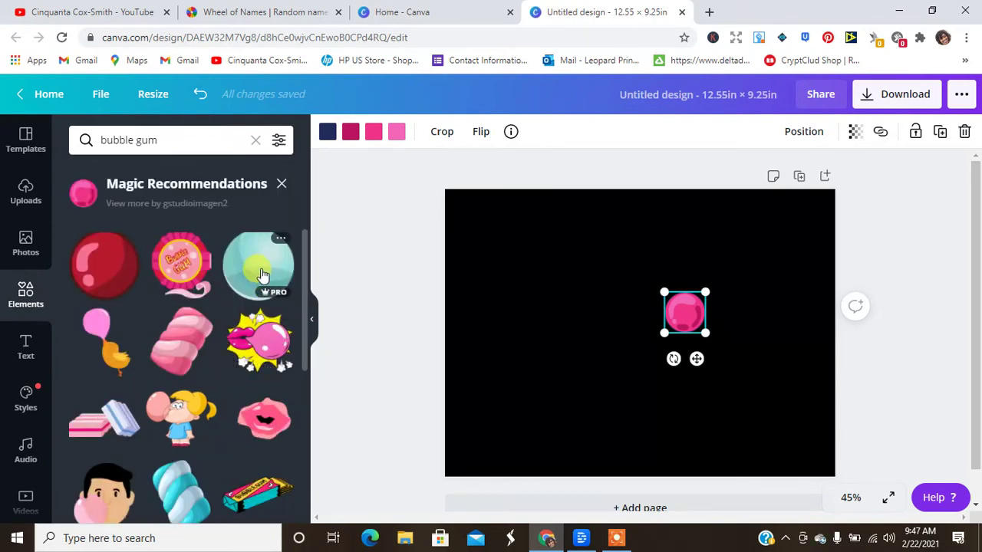
pyautogui.click(265, 286)
pyautogui.moveTo(698, 397); pyautogui.dragTo(709, 332)
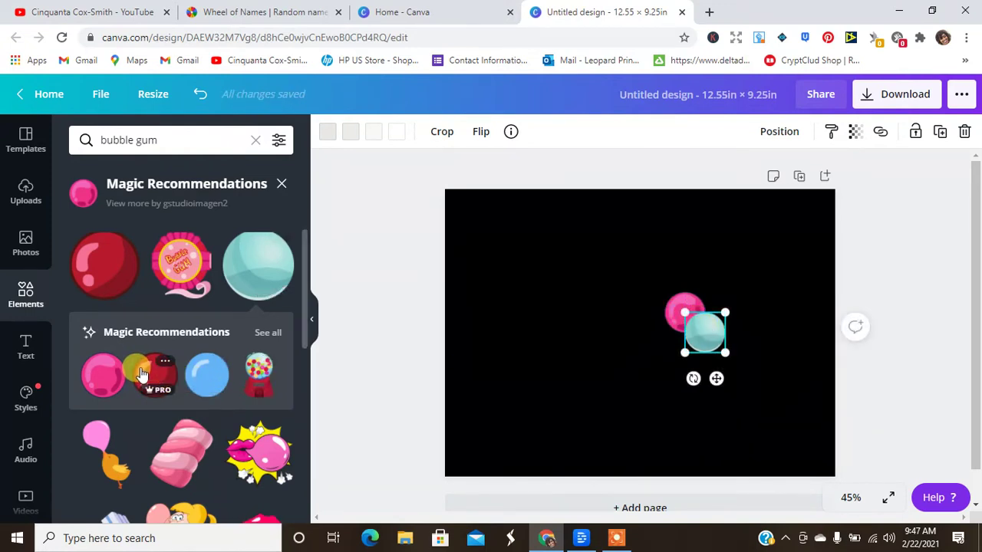
# Add a shrunken red bubble sticker on top of the pink and teal bubbles
pyautogui.click(100, 264)
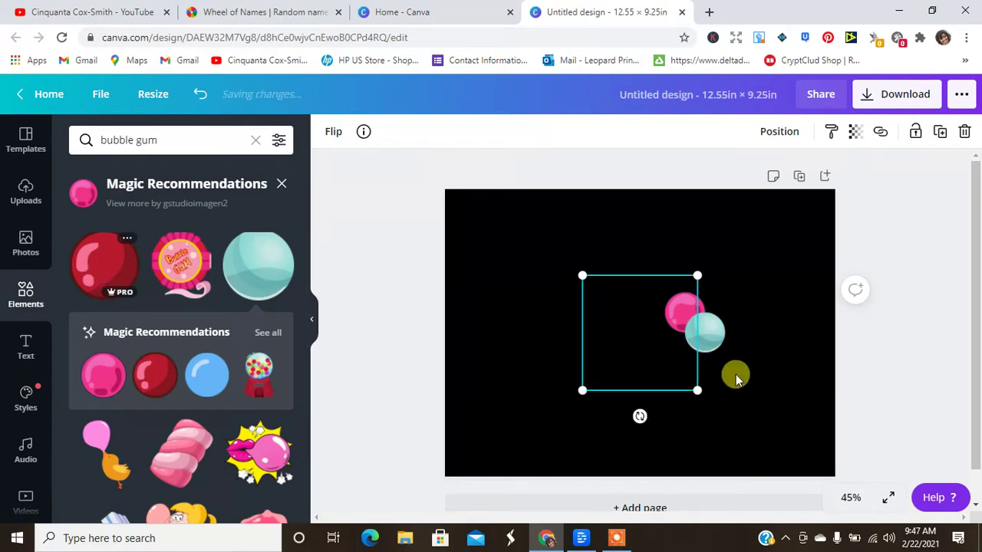
pyautogui.moveTo(697, 395); pyautogui.dragTo(623, 347)
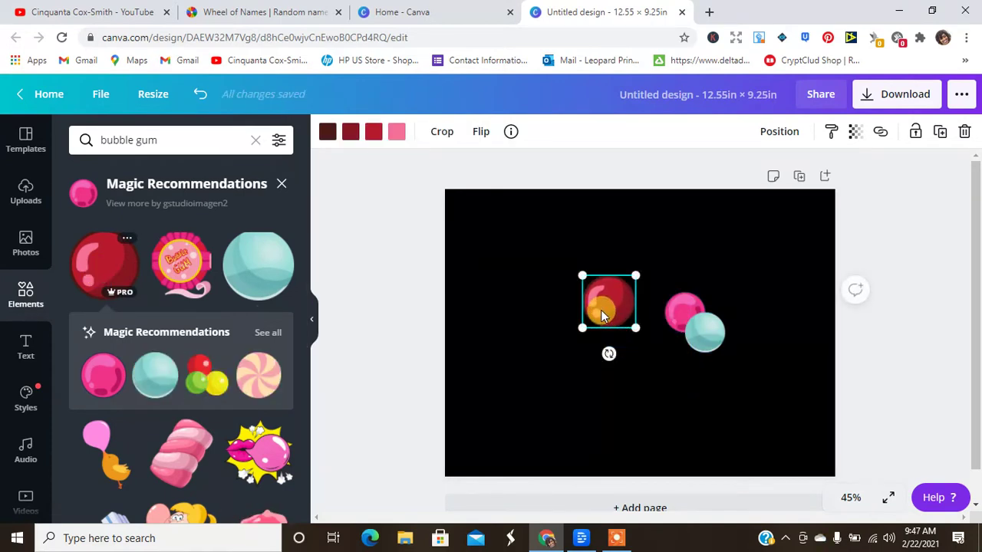
pyautogui.moveTo(601, 310); pyautogui.dragTo(731, 313)
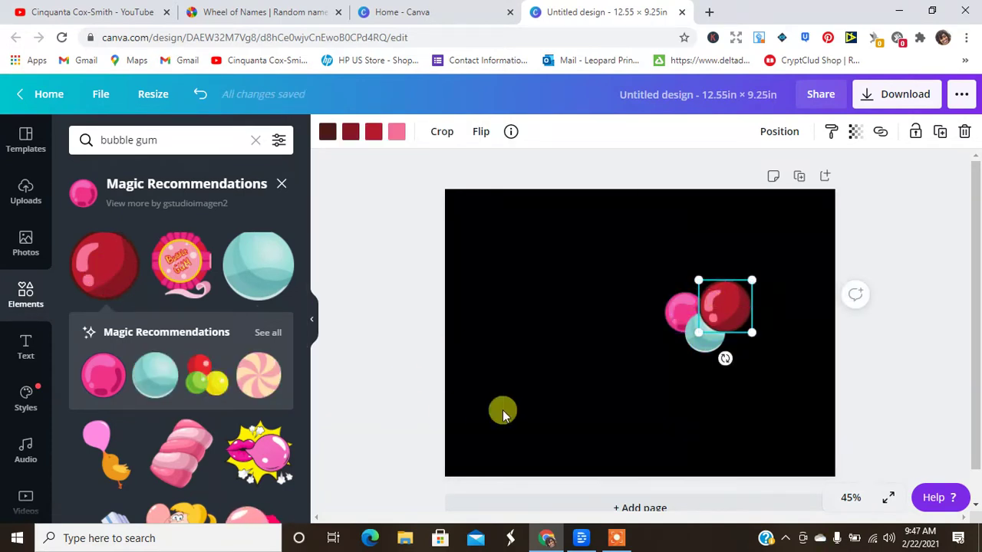
pyautogui.click(272, 335)
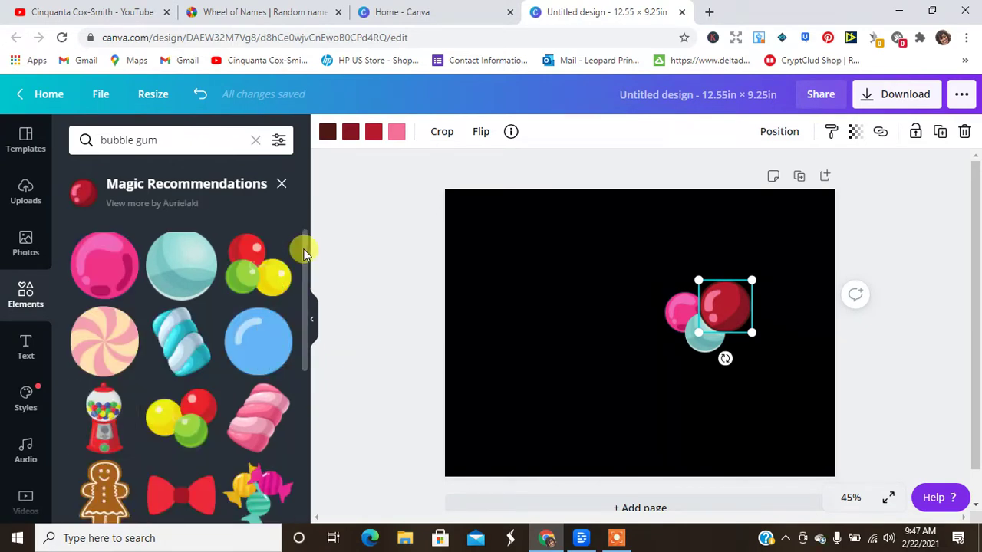
# Add teal and pink twisted marshmallow stickers, shrunk and placed side by side
pyautogui.moveTo(303, 260); pyautogui.dragTo(307, 284)
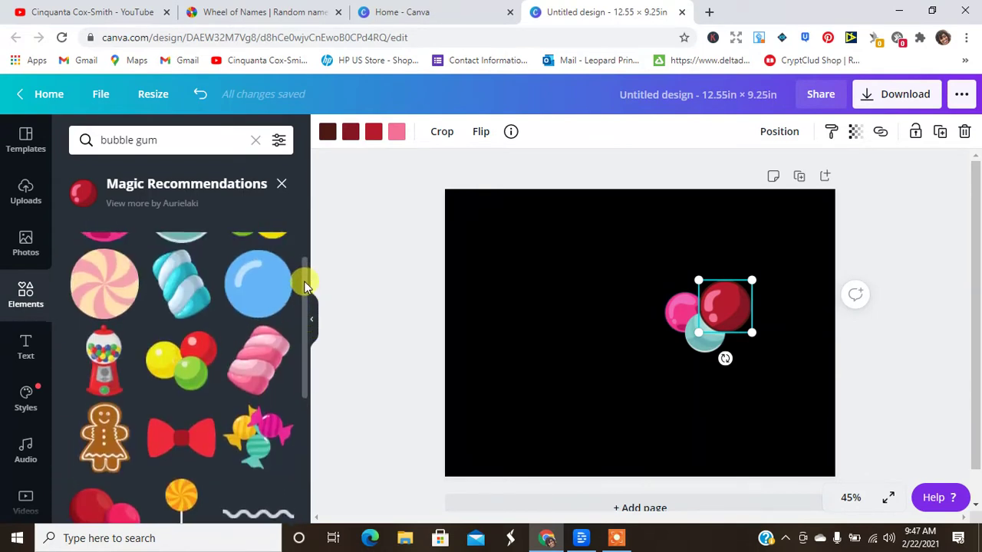
pyautogui.click(182, 290)
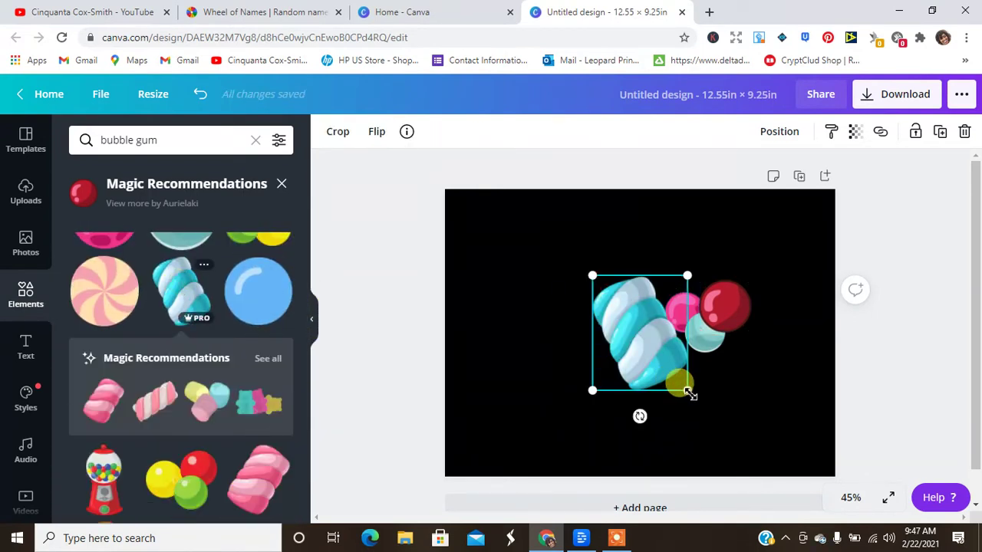
pyautogui.moveTo(685, 389); pyautogui.dragTo(505, 323)
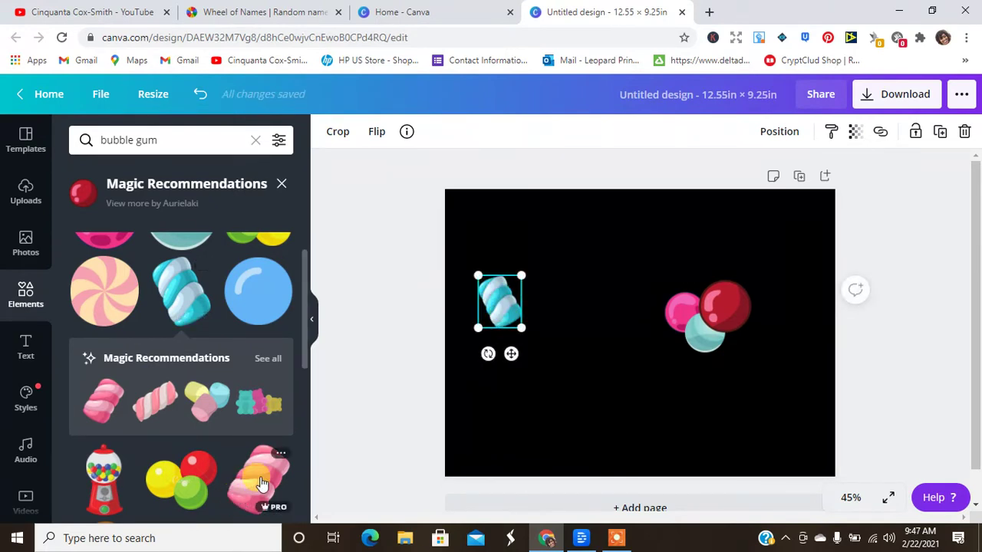
pyautogui.click(261, 483)
pyautogui.moveTo(694, 389); pyautogui.dragTo(658, 353)
pyautogui.moveTo(621, 322); pyautogui.dragTo(533, 316)
pyautogui.moveTo(568, 346); pyautogui.dragTo(544, 316)
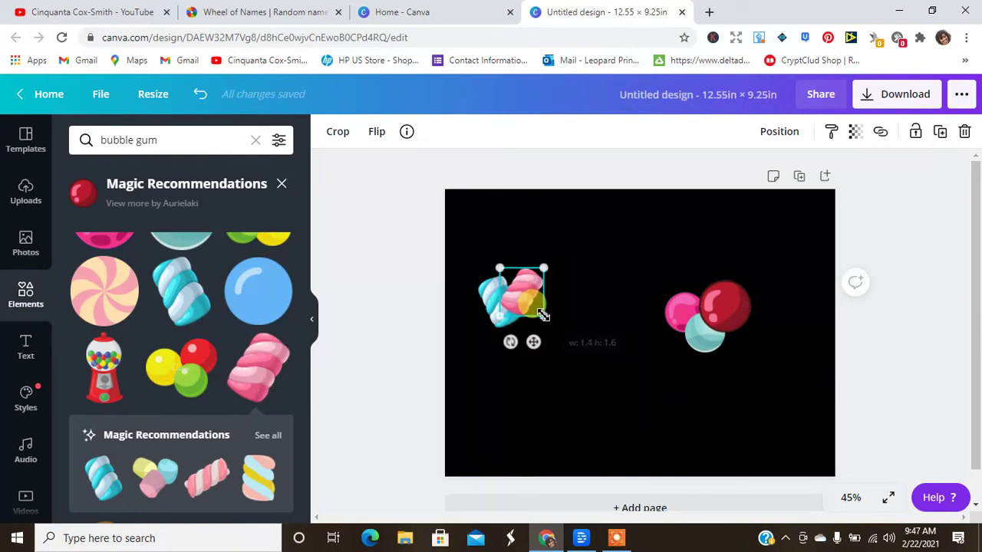
# Drag the yellow-striped marshmallow from recommendations beneath the other two
pyautogui.click(261, 439)
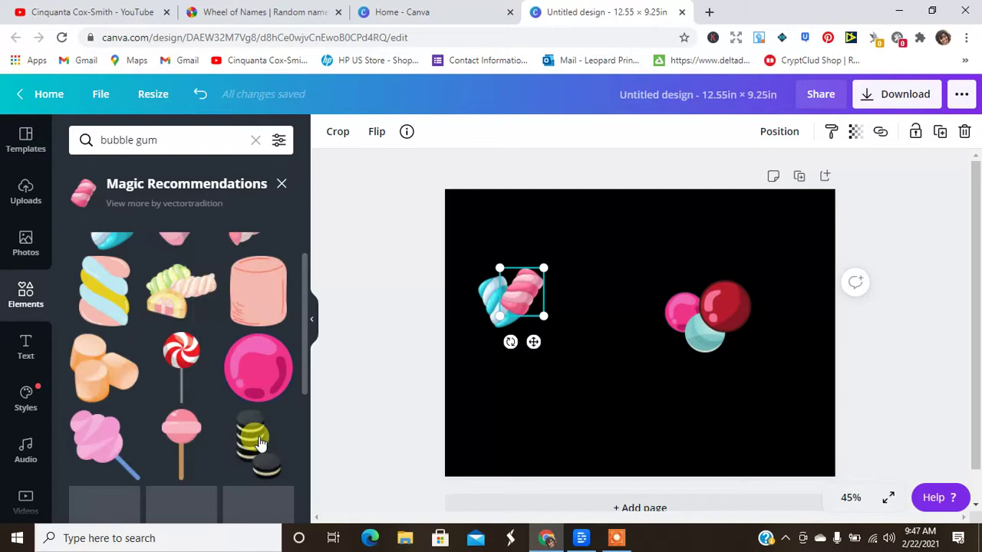
pyautogui.scroll(1, 307, 309)
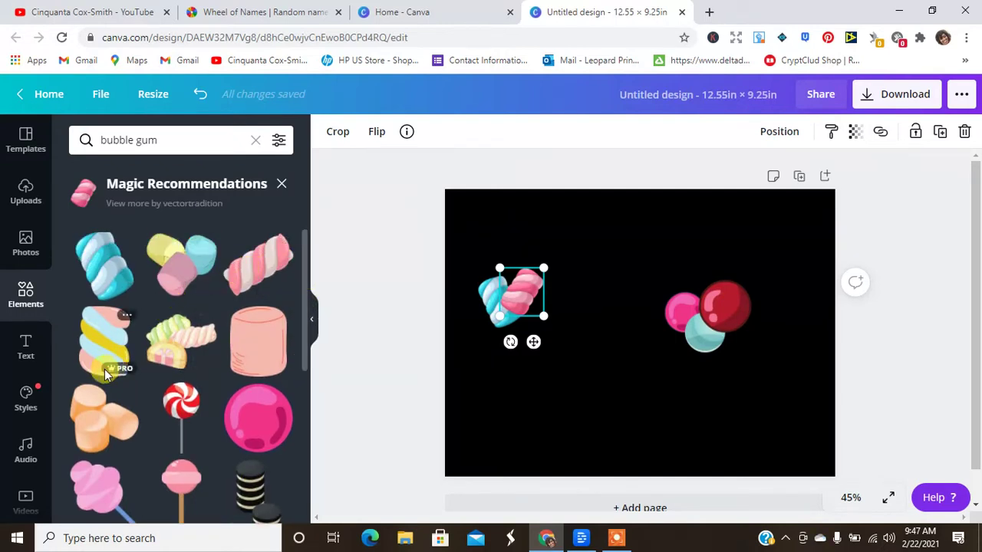
pyautogui.moveTo(100, 348); pyautogui.dragTo(529, 356)
# Group the three marshmallows together
pyautogui.click(580, 295)
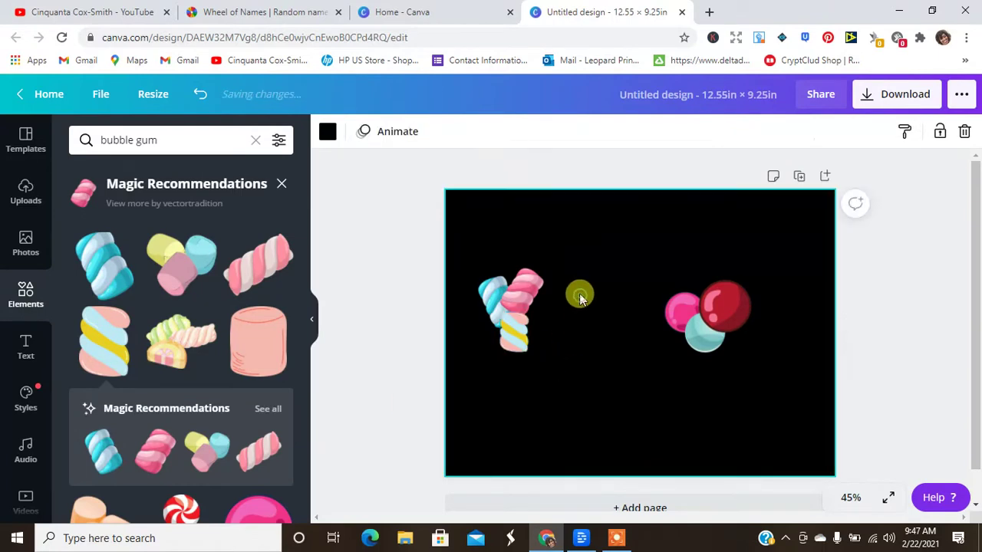
pyautogui.moveTo(569, 255); pyautogui.dragTo(502, 358)
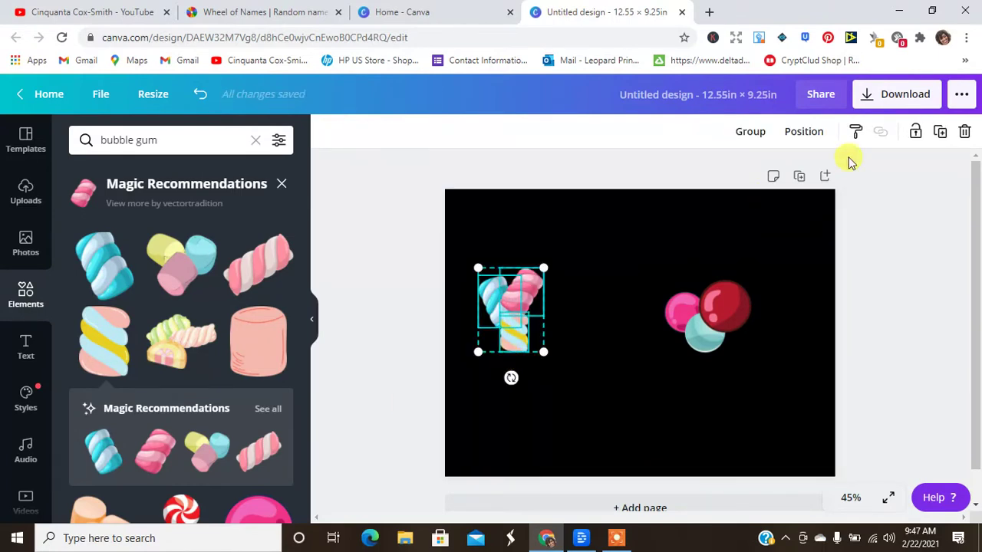
pyautogui.click(751, 131)
# Group the gumballs, move the cluster toward the top right, and clear the search
pyautogui.moveTo(780, 268); pyautogui.dragTo(667, 367)
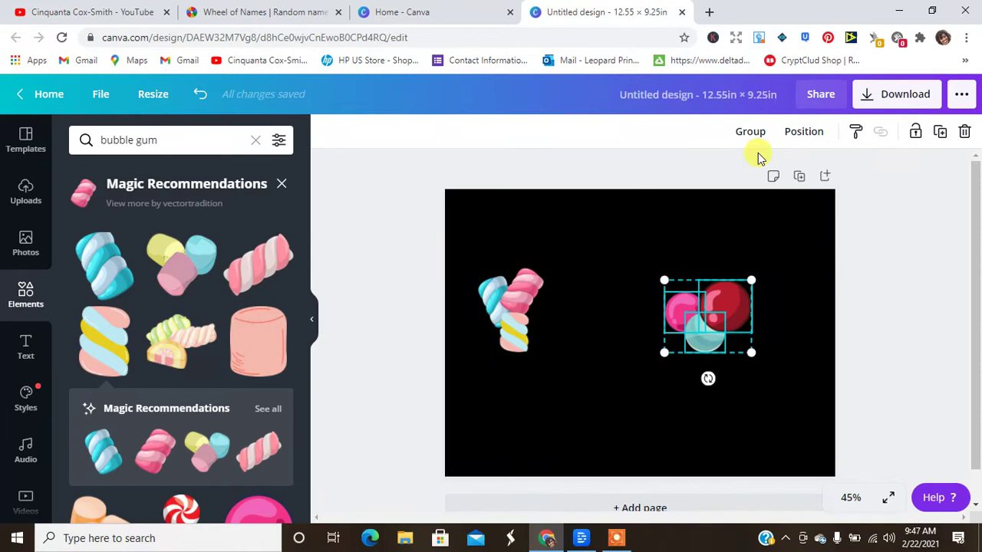
pyautogui.click(750, 131)
pyautogui.click(788, 352)
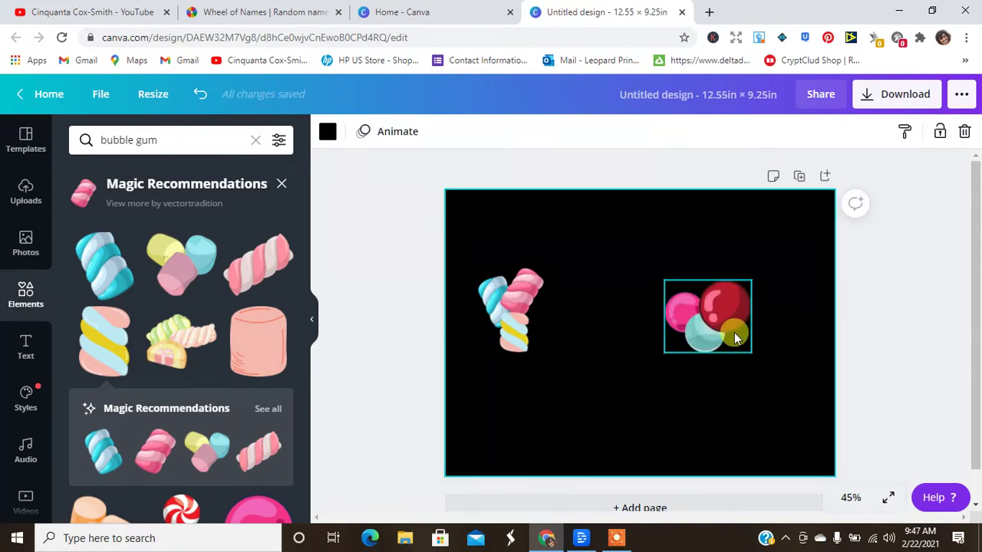
pyautogui.moveTo(729, 274); pyautogui.dragTo(721, 204)
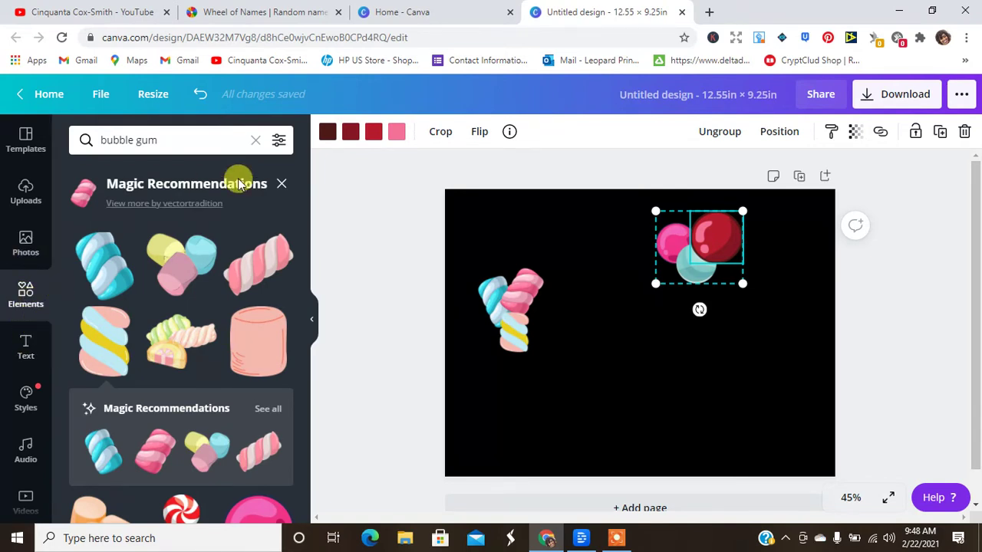
pyautogui.click(281, 183)
pyautogui.click(256, 141)
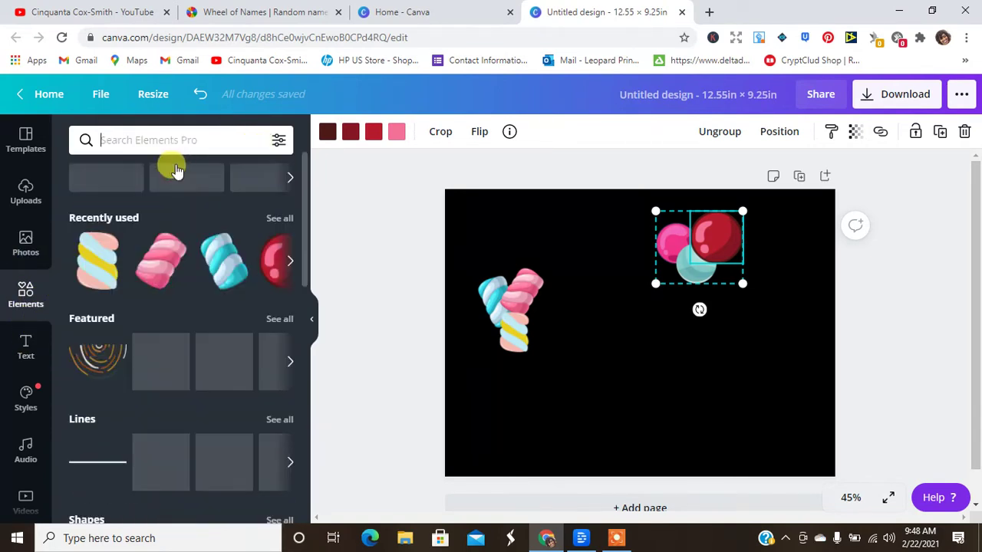
# Add a straight line, colour it white, and rotate it upright to split the page
pyautogui.click(99, 462)
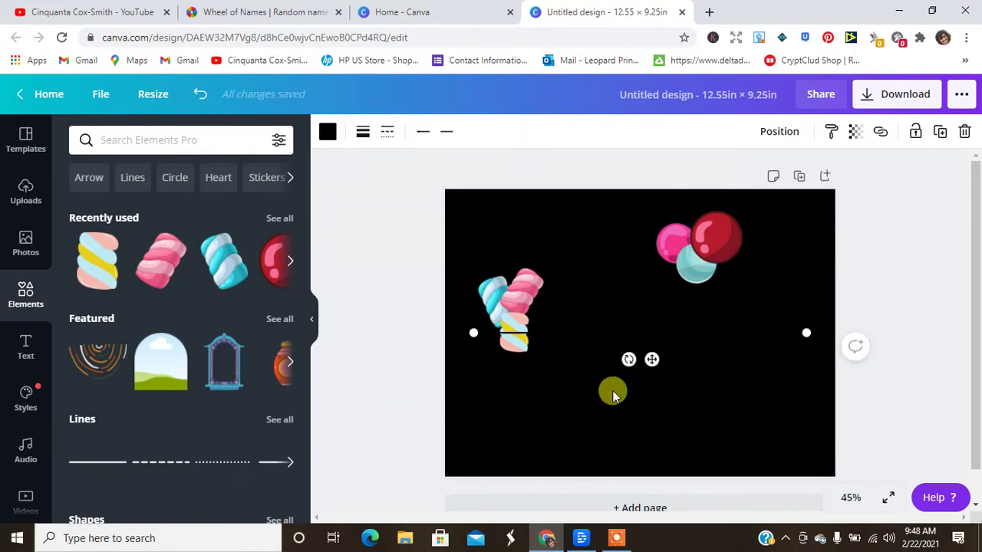
pyautogui.click(327, 134)
pyautogui.click(203, 321)
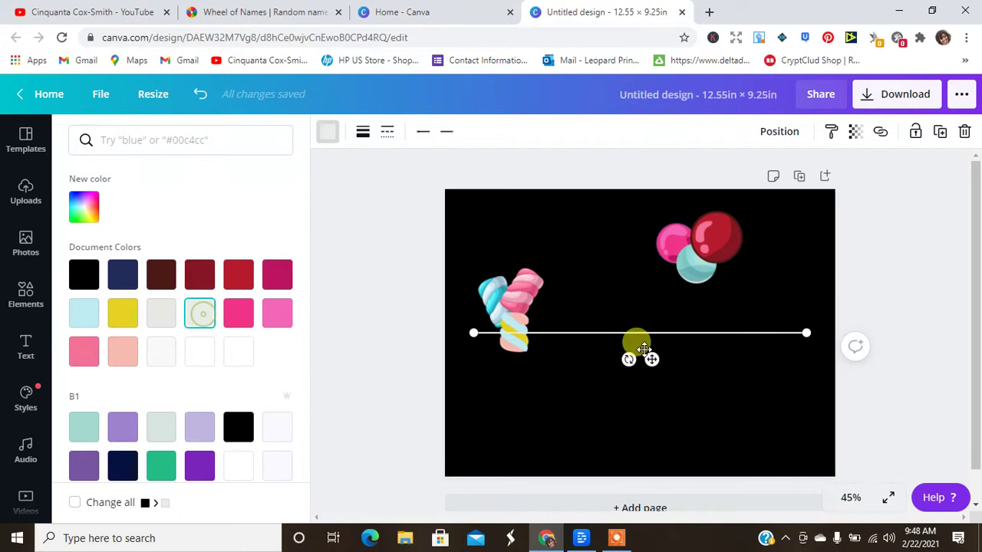
pyautogui.moveTo(628, 360)
pyautogui.mouseDown()
pyautogui.moveTo(623, 329)
pyautogui.moveTo(616, 344)
pyautogui.mouseUp()
# Move the bubble group to the bottom right and place duplicates higher and at the upper right
pyautogui.click(691, 266)
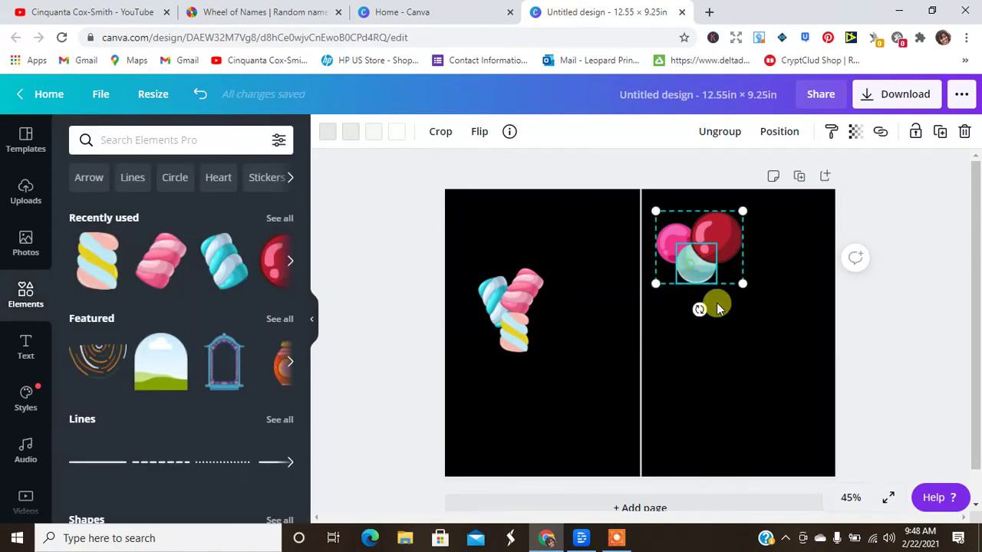
pyautogui.moveTo(714, 272); pyautogui.dragTo(795, 449)
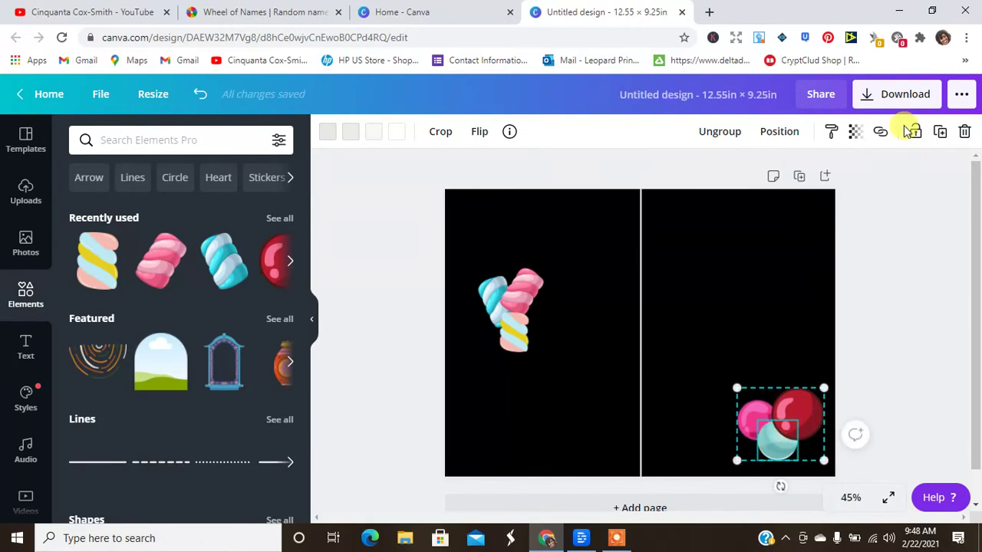
pyautogui.click(940, 133)
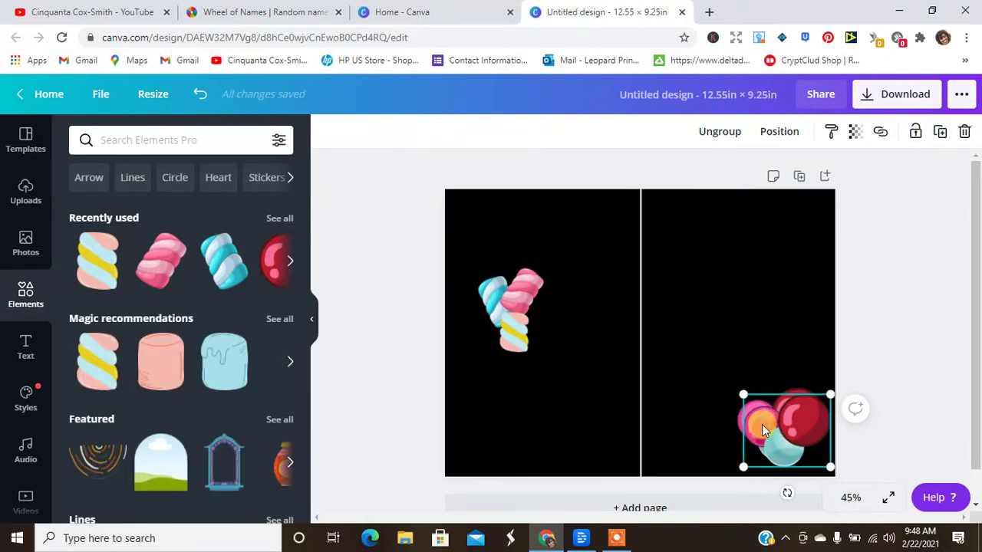
pyautogui.moveTo(756, 416); pyautogui.dragTo(699, 278)
pyautogui.click(939, 132)
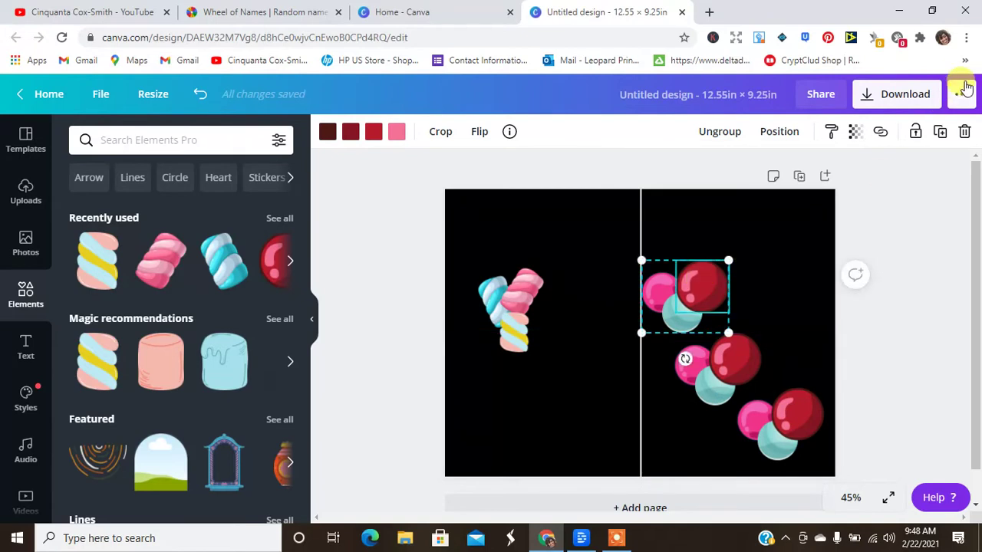
pyautogui.click(941, 134)
pyautogui.moveTo(672, 327); pyautogui.dragTo(763, 291)
# Add more bubble copies running off the page's top-right and bottom edges
pyautogui.click(941, 136)
pyautogui.moveTo(811, 248); pyautogui.dragTo(816, 192)
pyautogui.click(778, 281)
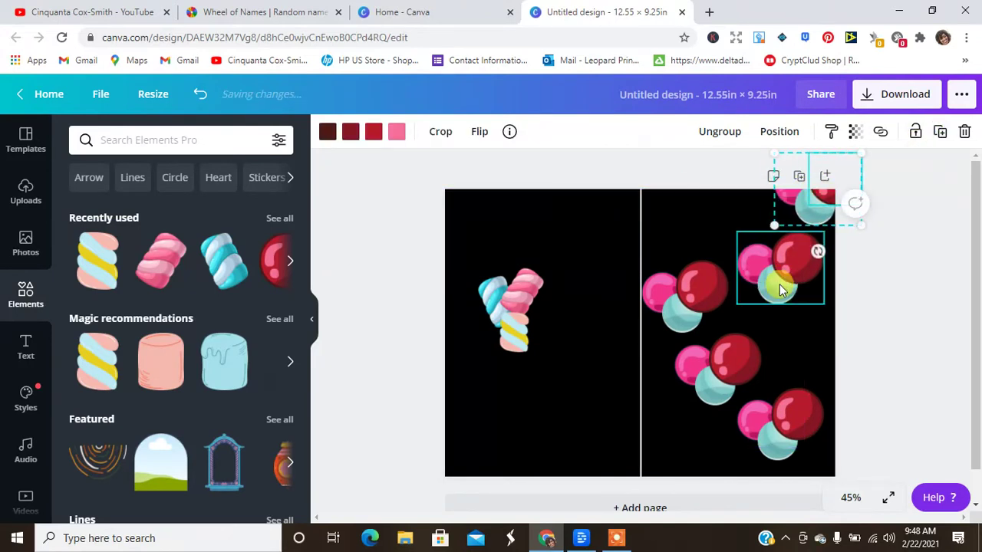
pyautogui.moveTo(776, 296); pyautogui.dragTo(706, 484)
pyautogui.click(940, 136)
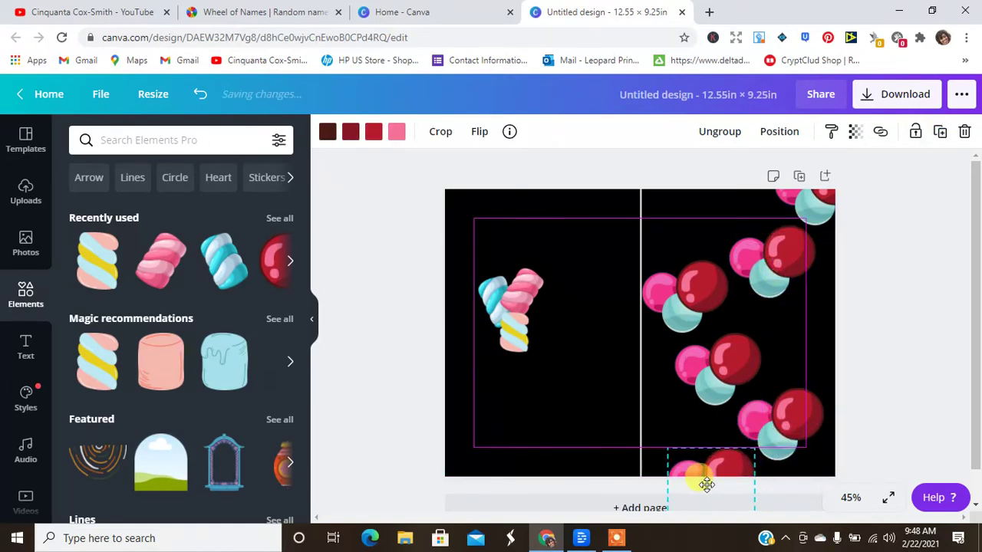
pyautogui.click(903, 326)
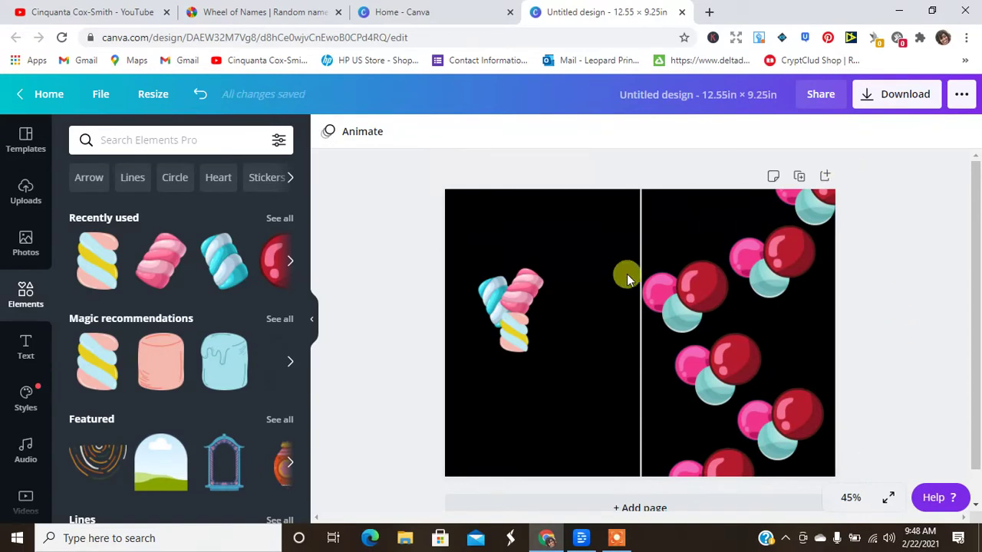
# Duplicate the marshmallow group three times, stepping copies down-right and then down-left
pyautogui.click(525, 307)
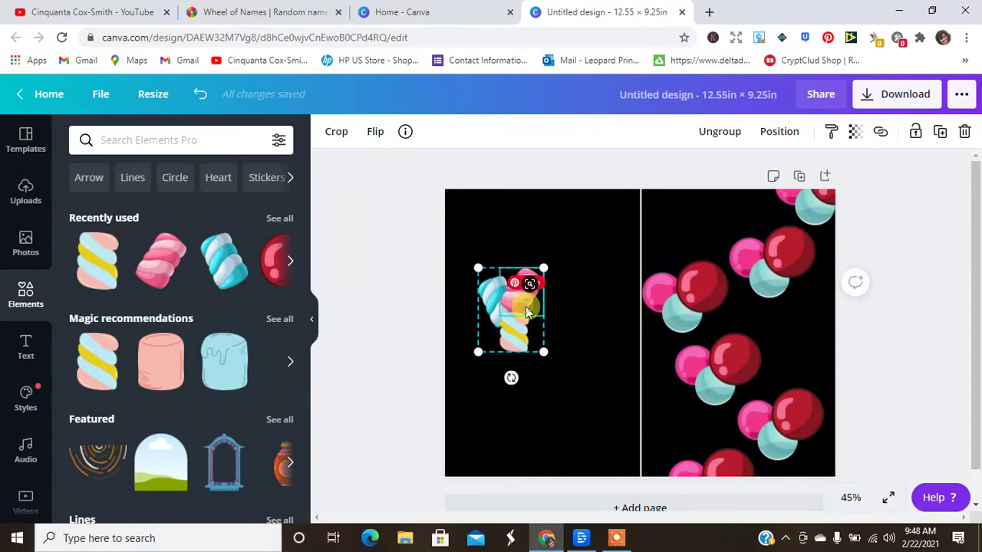
pyautogui.click(938, 134)
pyautogui.moveTo(528, 340); pyautogui.dragTo(585, 386)
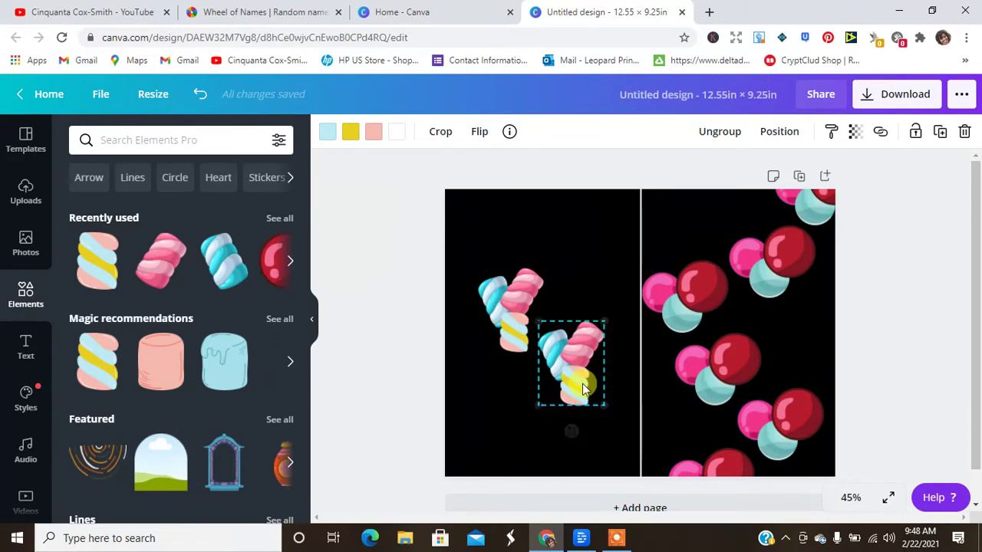
pyautogui.click(941, 138)
pyautogui.moveTo(611, 396); pyautogui.dragTo(640, 425)
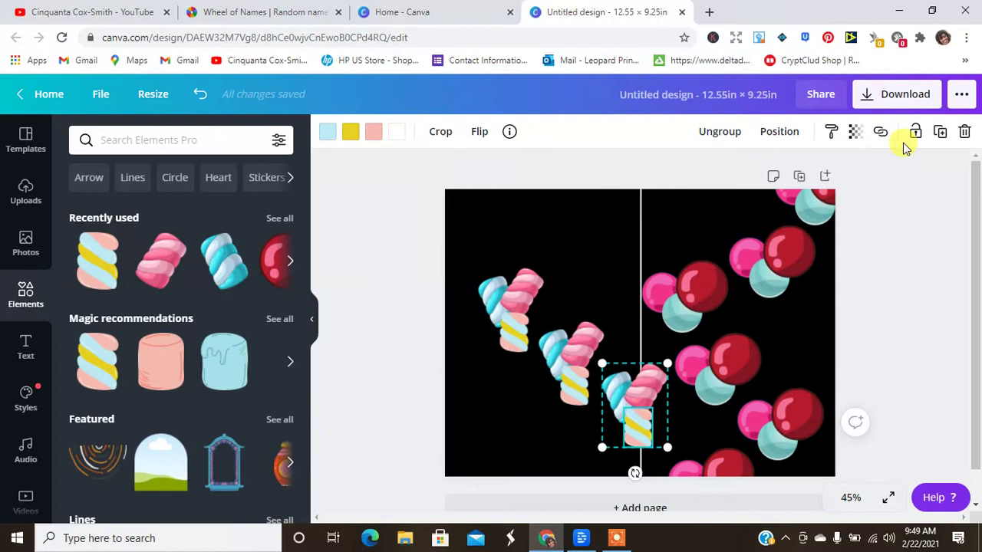
pyautogui.click(941, 136)
pyautogui.moveTo(636, 423); pyautogui.dragTo(495, 490)
# Place further marshmallow copies at the bottom-left edge and along the top edge
pyautogui.click(941, 135)
pyautogui.click(941, 135)
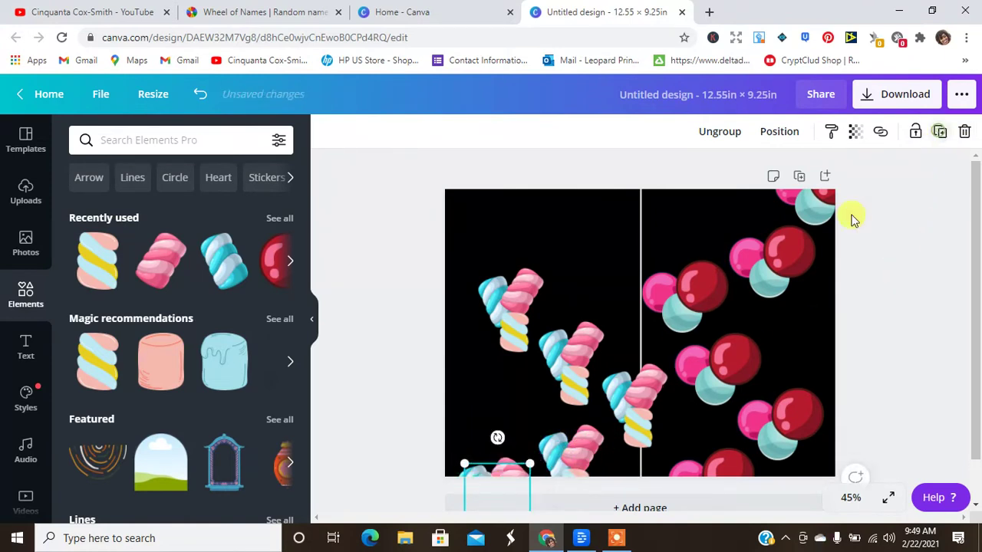
pyautogui.moveTo(719, 369); pyautogui.dragTo(445, 214)
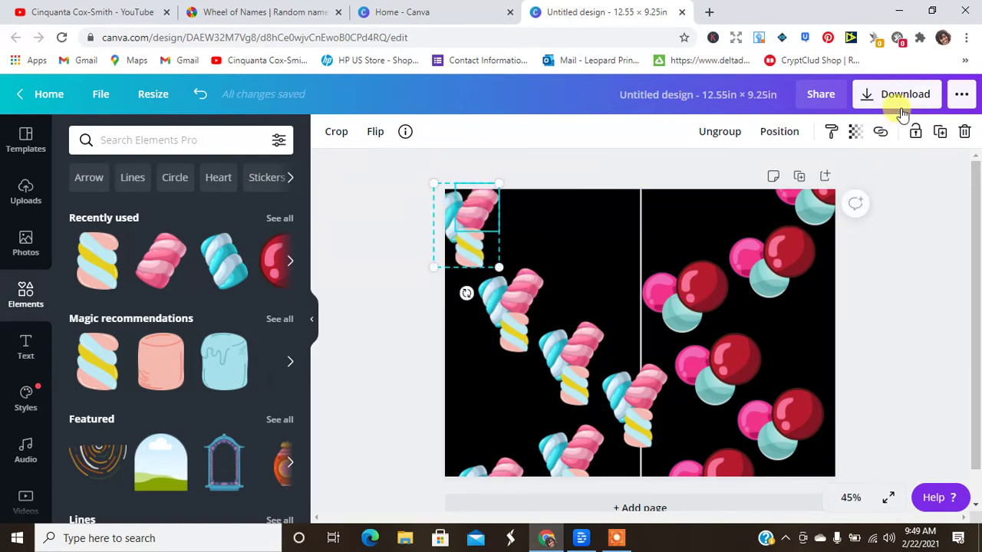
pyautogui.click(941, 133)
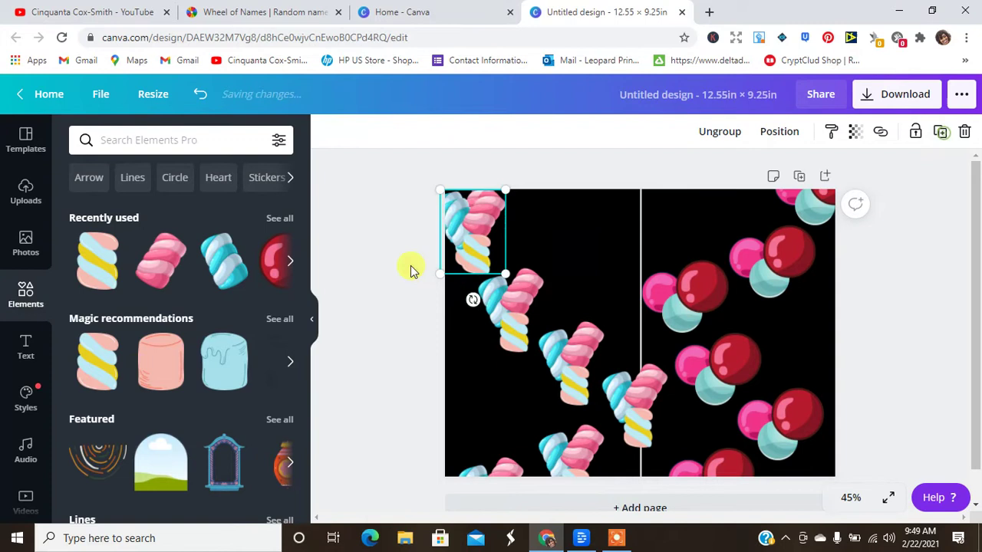
pyautogui.moveTo(450, 220); pyautogui.dragTo(542, 197)
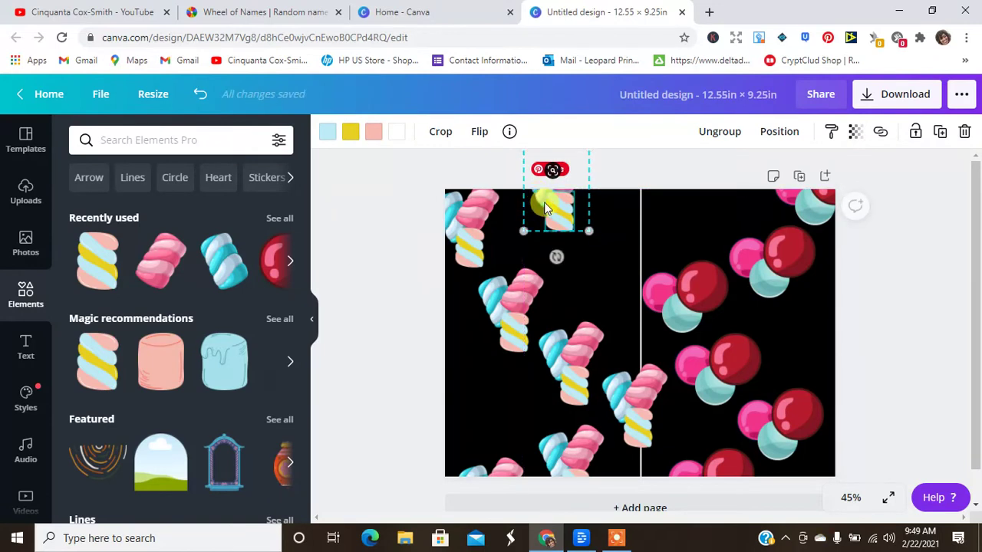
# Duplicate gumball clusters, putting one at the top edge and others down and left
pyautogui.click(785, 258)
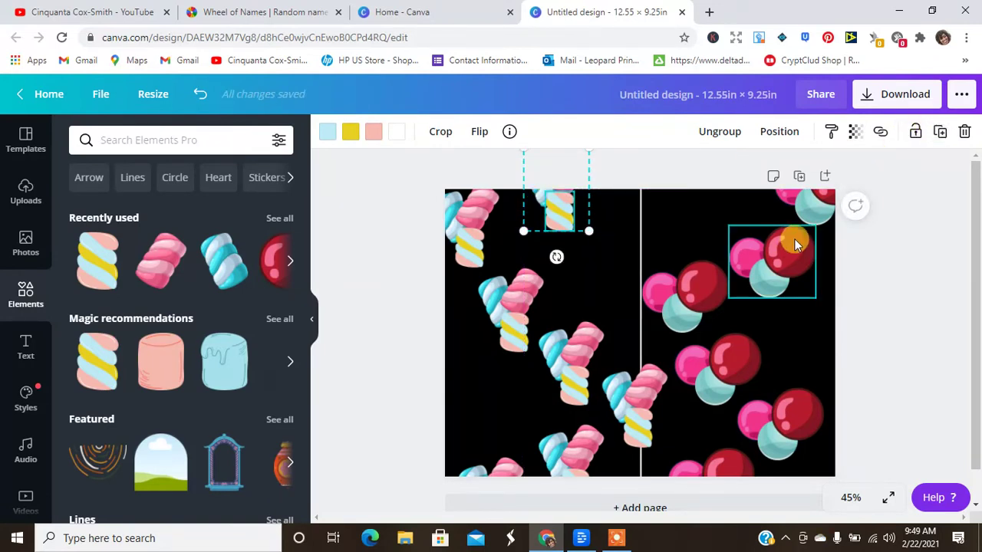
pyautogui.click(940, 131)
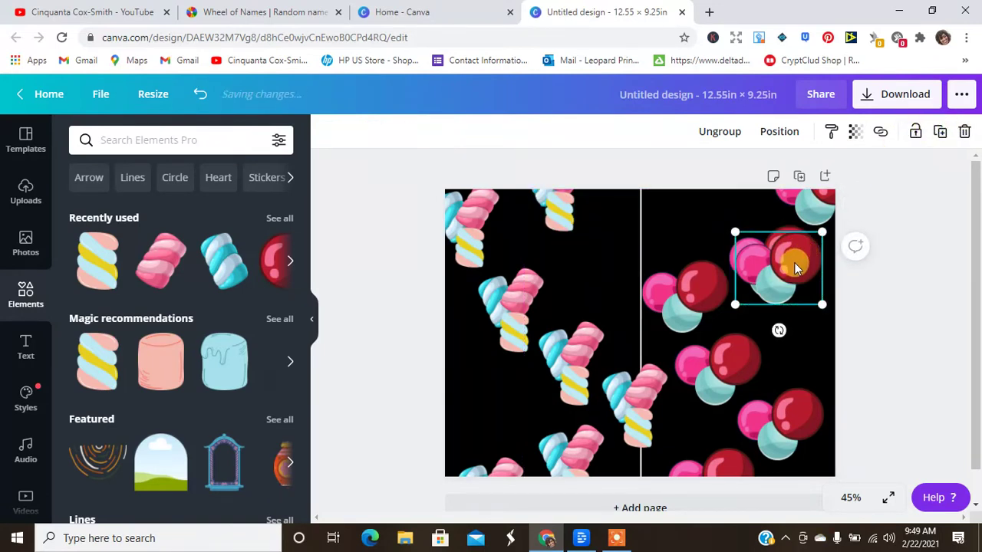
pyautogui.moveTo(793, 264); pyautogui.dragTo(718, 168)
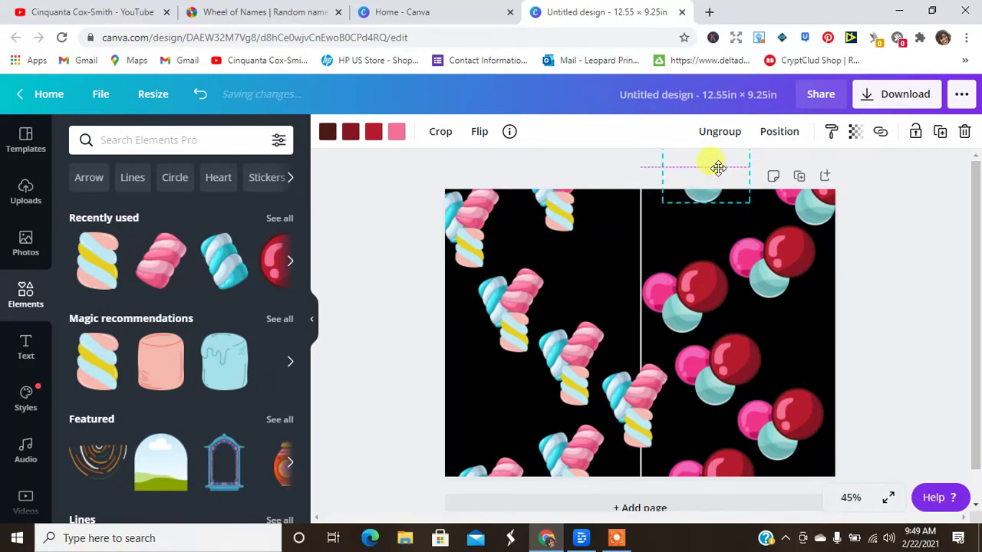
pyautogui.click(922, 266)
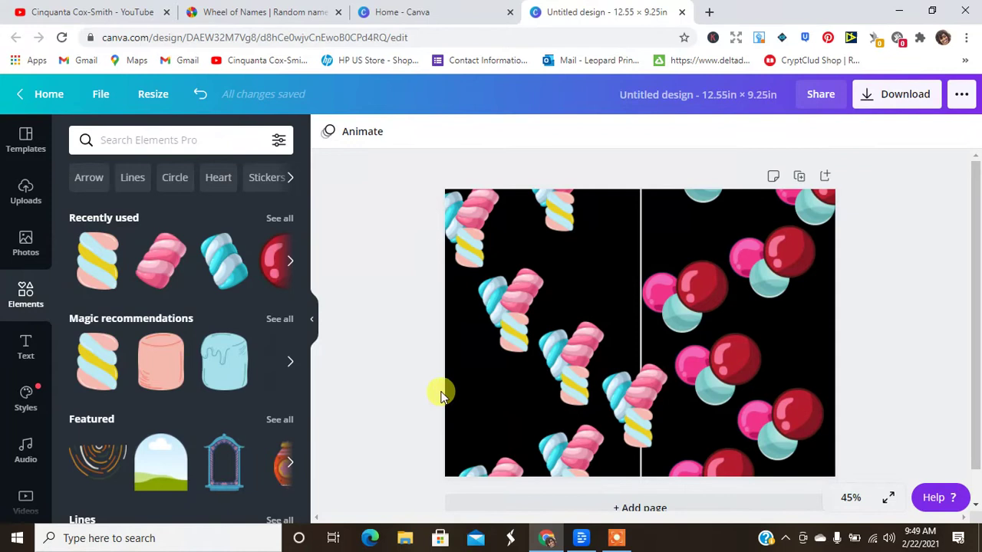
pyautogui.moveTo(881, 210); pyautogui.dragTo(741, 471)
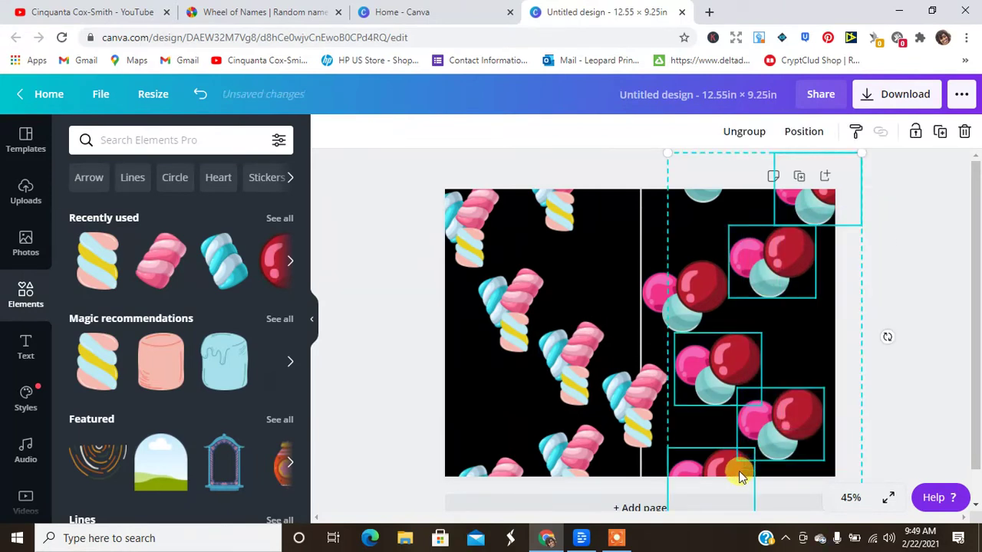
pyautogui.click(940, 135)
pyautogui.moveTo(816, 226); pyautogui.dragTo(727, 311)
# Shift one gumball cluster down-left and enlarge clusters at the bottom-right and right edges
pyautogui.click(794, 290)
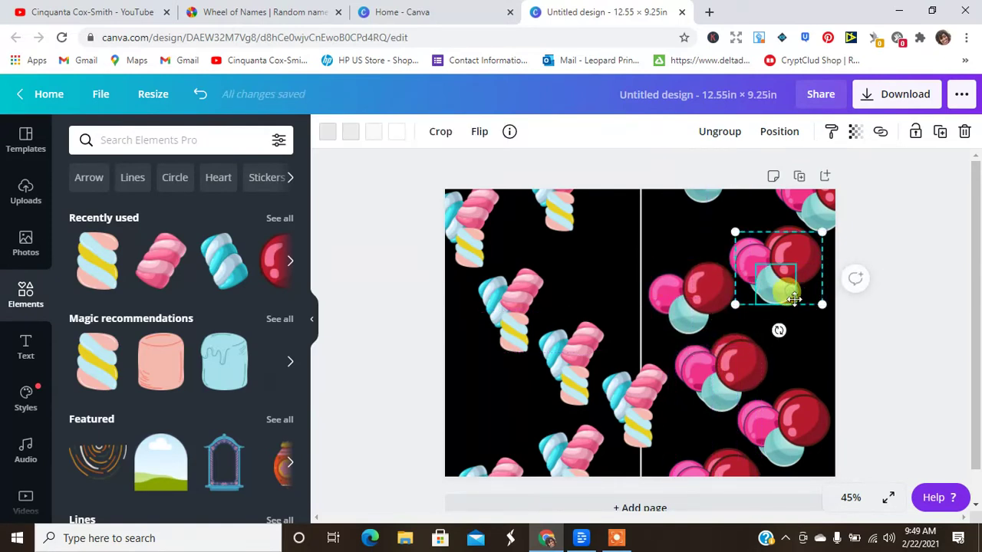
pyautogui.moveTo(794, 300); pyautogui.dragTo(772, 385)
pyautogui.moveTo(798, 423); pyautogui.dragTo(834, 488)
pyautogui.click(805, 285)
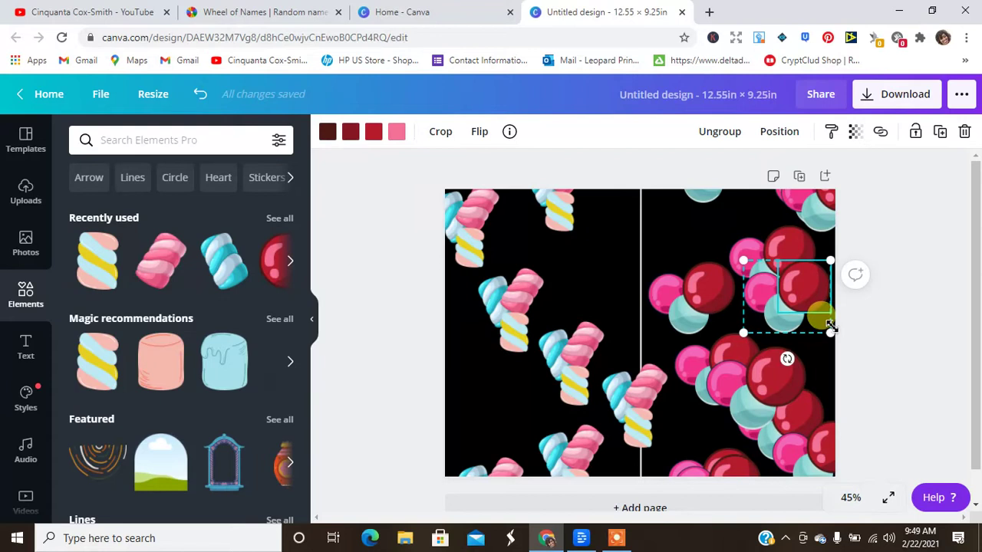
pyautogui.moveTo(833, 336); pyautogui.dragTo(860, 358)
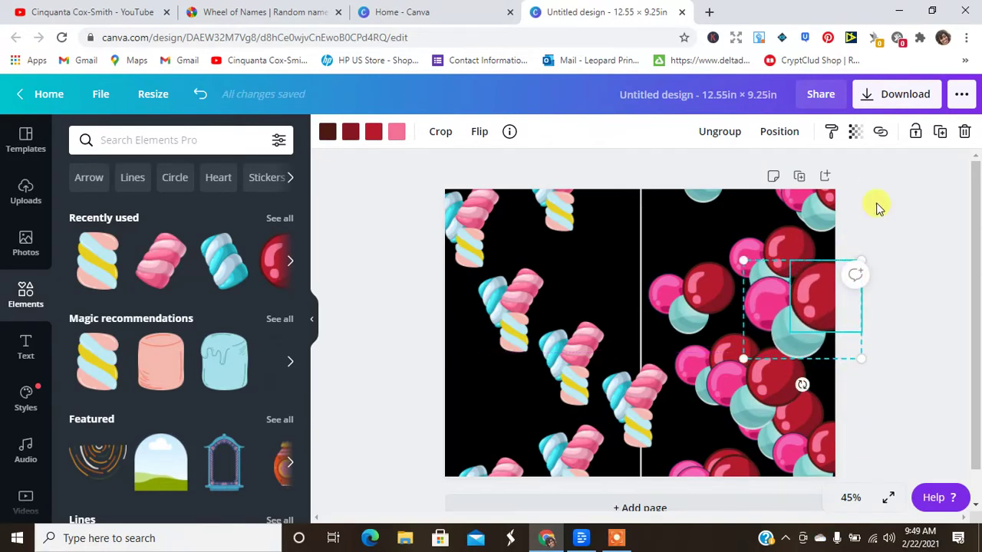
# Widen the upper gumball cluster leftward and move the lower one up and left
pyautogui.click(815, 205)
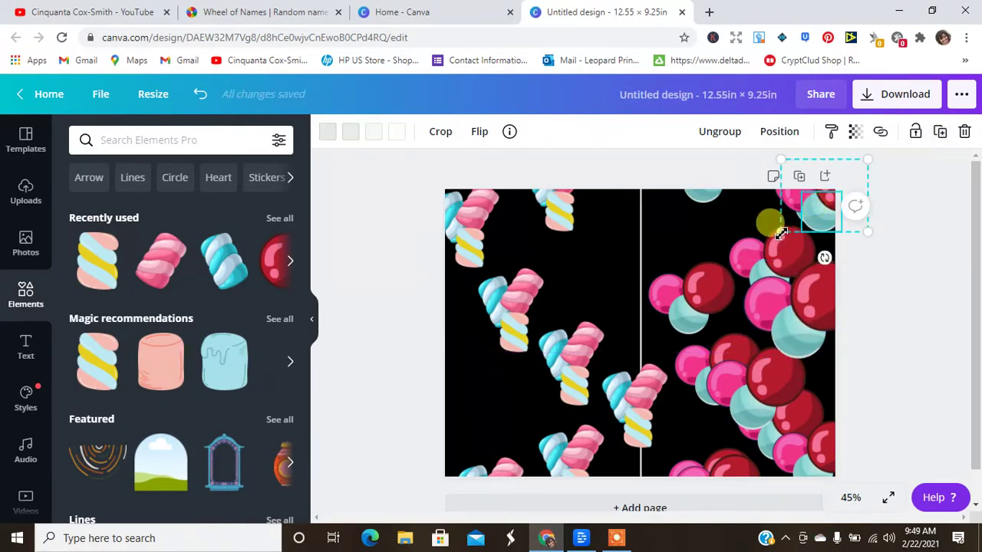
pyautogui.moveTo(782, 209); pyautogui.dragTo(697, 234)
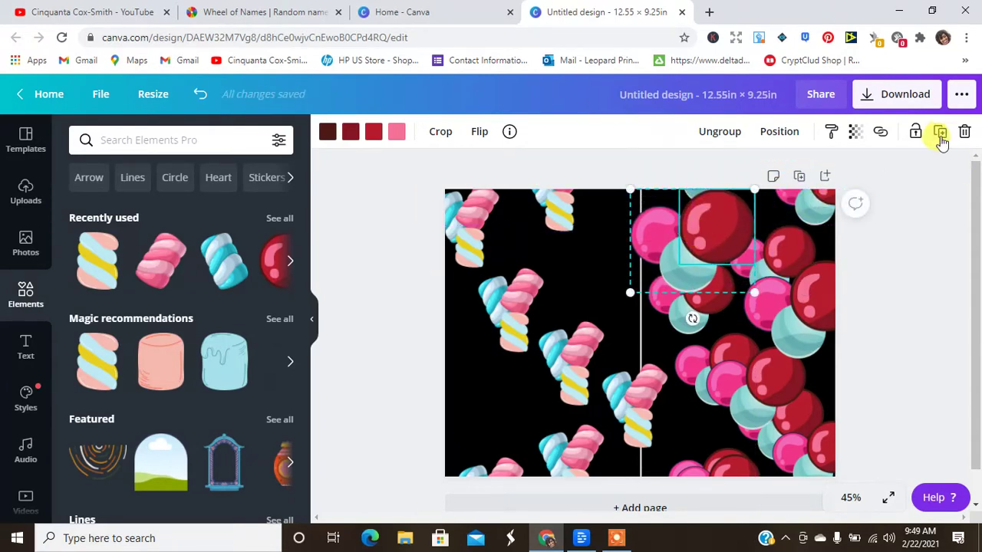
pyautogui.click(925, 225)
pyautogui.moveTo(728, 462); pyautogui.dragTo(750, 376)
# Duplicate several gumball clusters and spread the copies into the black gaps
pyautogui.moveTo(927, 202); pyautogui.dragTo(719, 509)
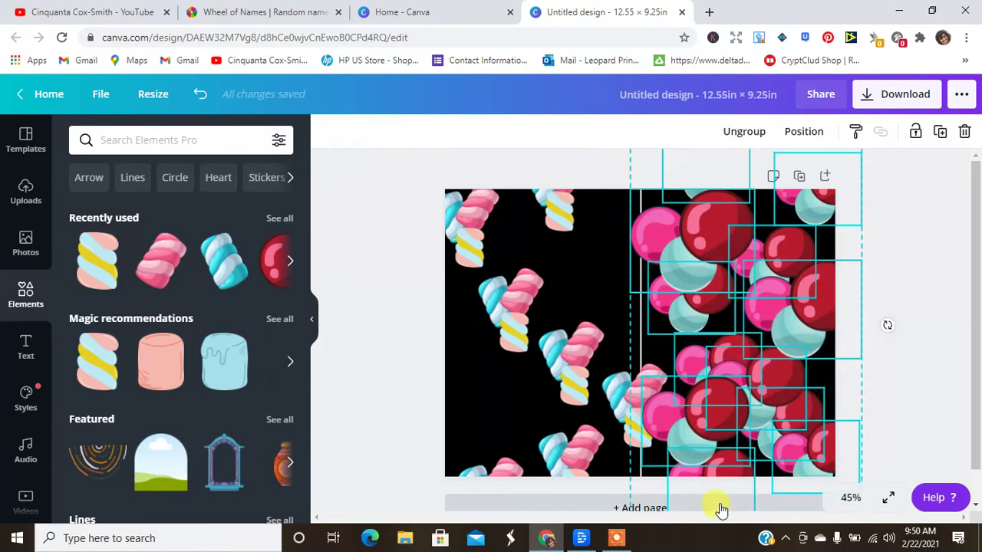
pyautogui.click(941, 137)
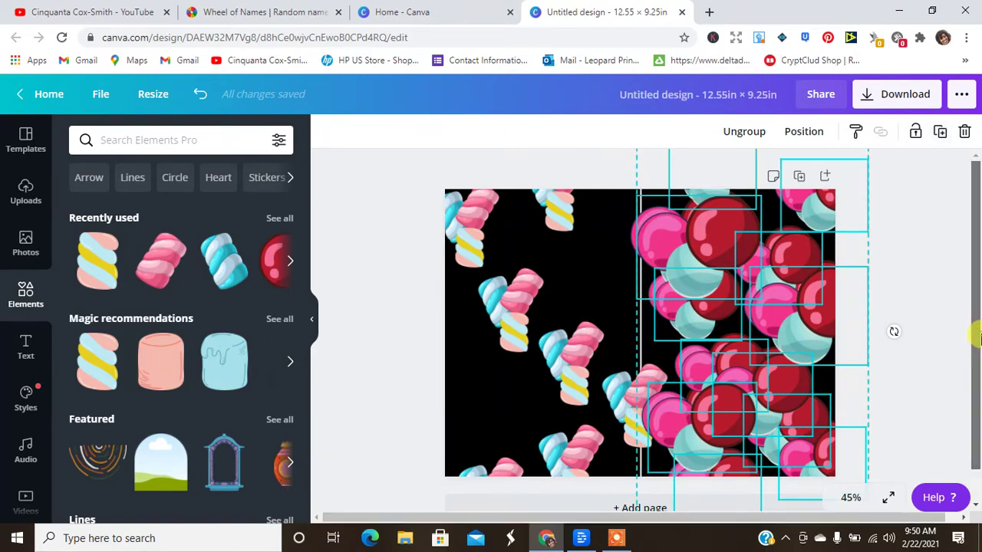
pyautogui.scroll(-1, 973, 488)
pyautogui.click(921, 399)
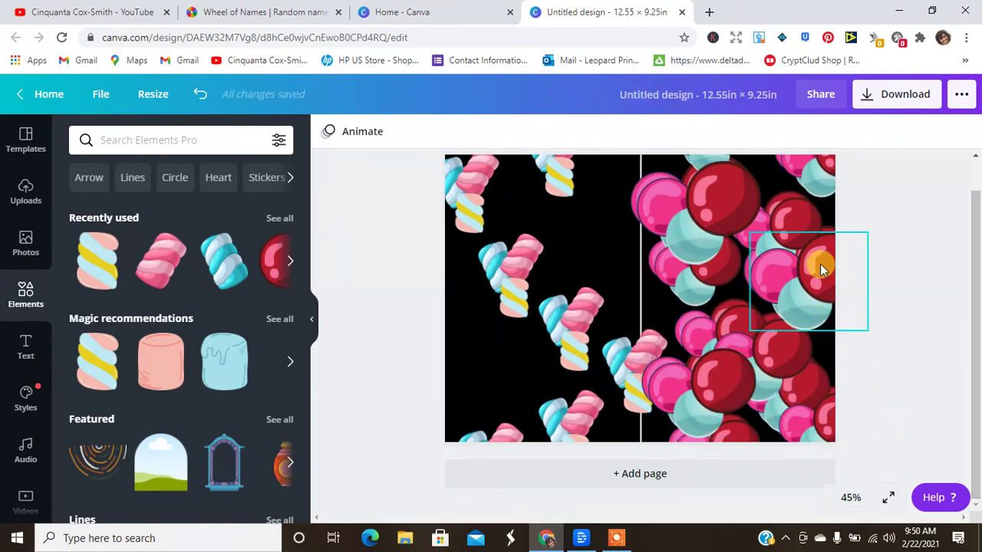
pyautogui.moveTo(820, 269); pyautogui.dragTo(651, 329)
pyautogui.moveTo(785, 281)
pyautogui.mouseDown()
pyautogui.moveTo(749, 281)
pyautogui.moveTo(799, 281)
pyautogui.moveTo(791, 270)
pyautogui.mouseUp()
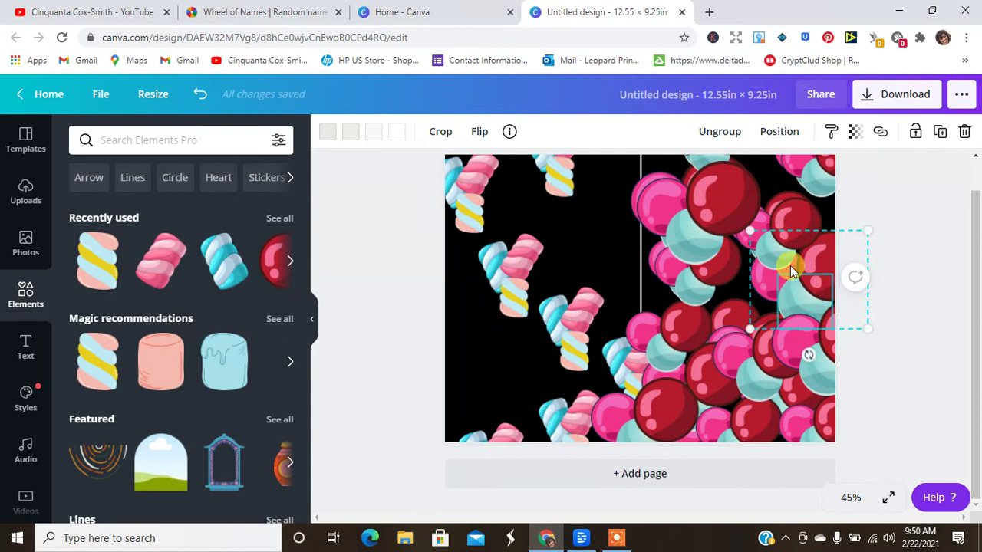
pyautogui.moveTo(792, 236); pyautogui.dragTo(743, 282)
pyautogui.moveTo(712, 232); pyautogui.dragTo(789, 218)
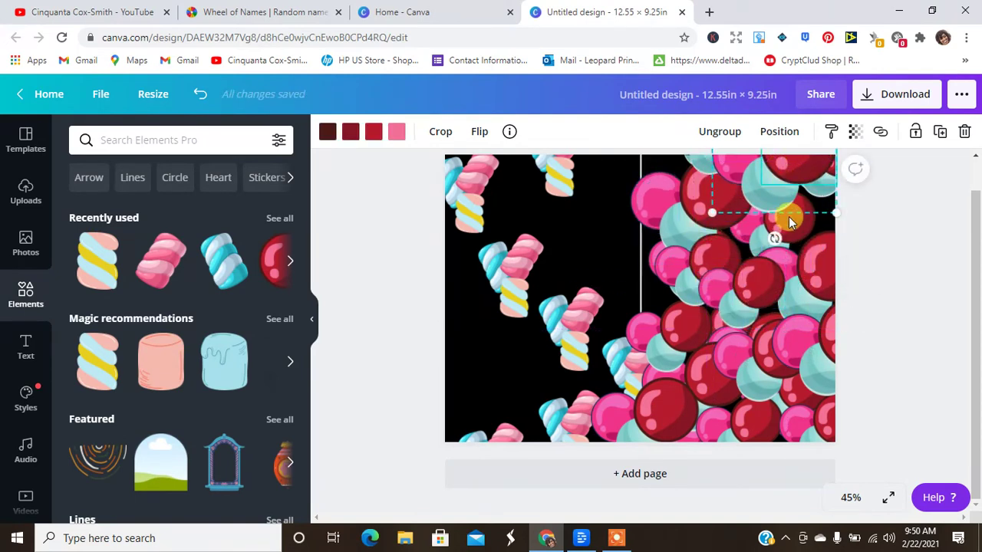
pyautogui.moveTo(683, 267); pyautogui.dragTo(641, 284)
pyautogui.moveTo(877, 190); pyautogui.dragTo(802, 297)
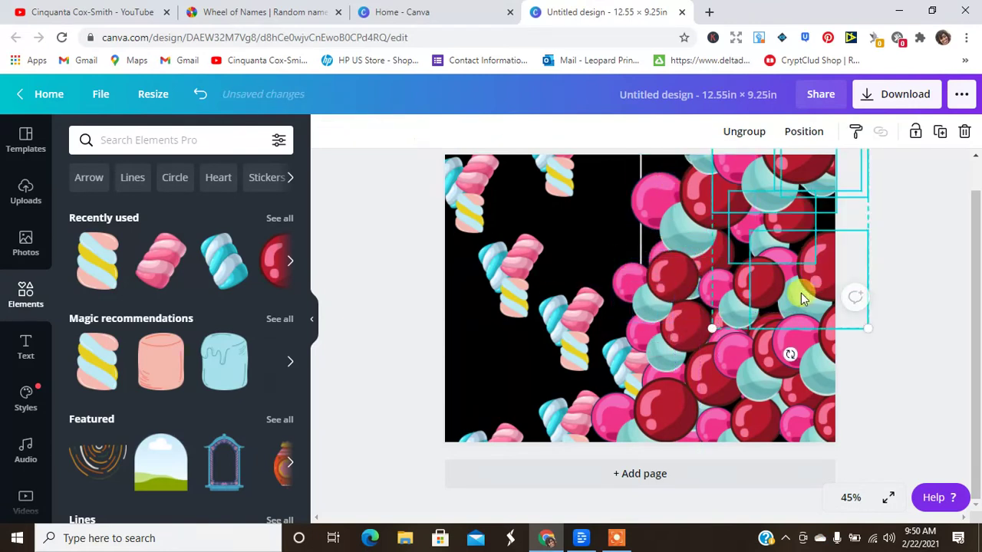
# Duplicate the larger gumball cluster and fill gaps along the top and dividing line, enlarging one piece
pyautogui.click(948, 134)
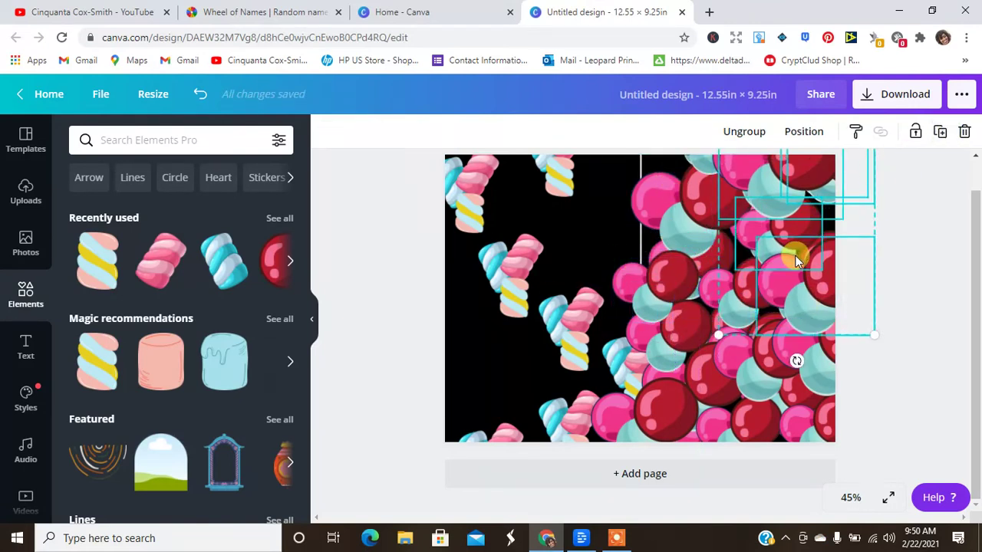
pyautogui.moveTo(796, 261); pyautogui.dragTo(816, 300)
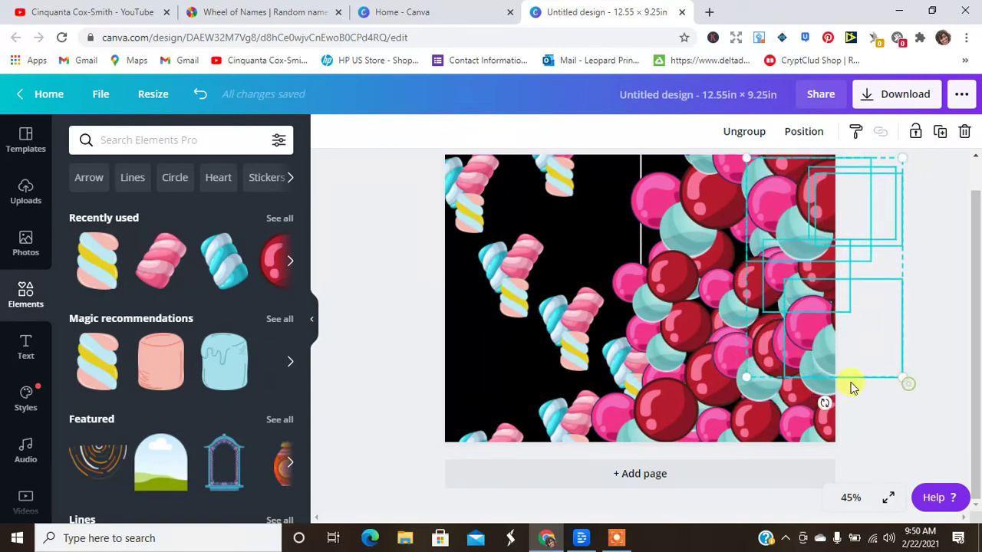
pyautogui.click(937, 415)
pyautogui.moveTo(810, 356); pyautogui.dragTo(699, 290)
pyautogui.moveTo(815, 212); pyautogui.dragTo(780, 232)
pyautogui.moveTo(827, 183); pyautogui.dragTo(806, 180)
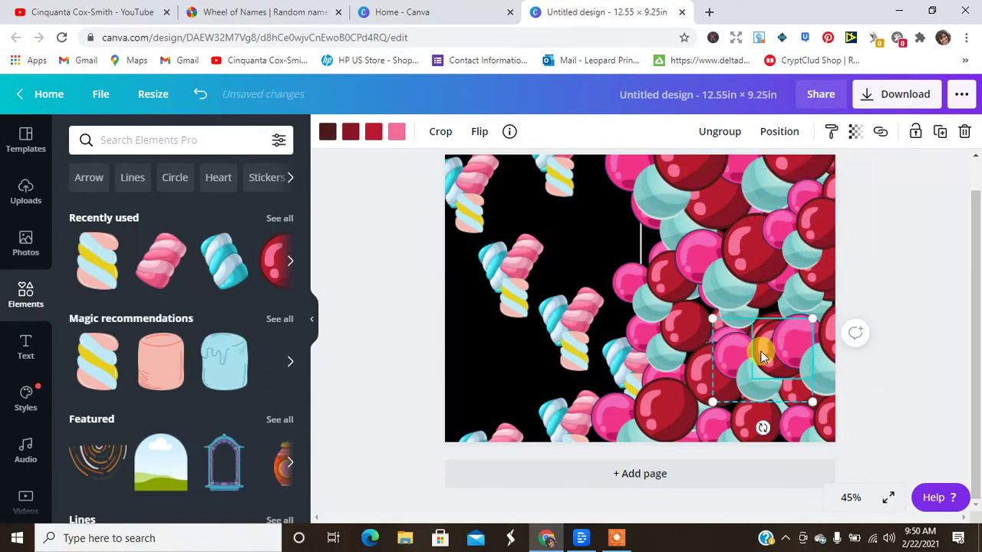
pyautogui.moveTo(762, 351); pyautogui.dragTo(764, 312)
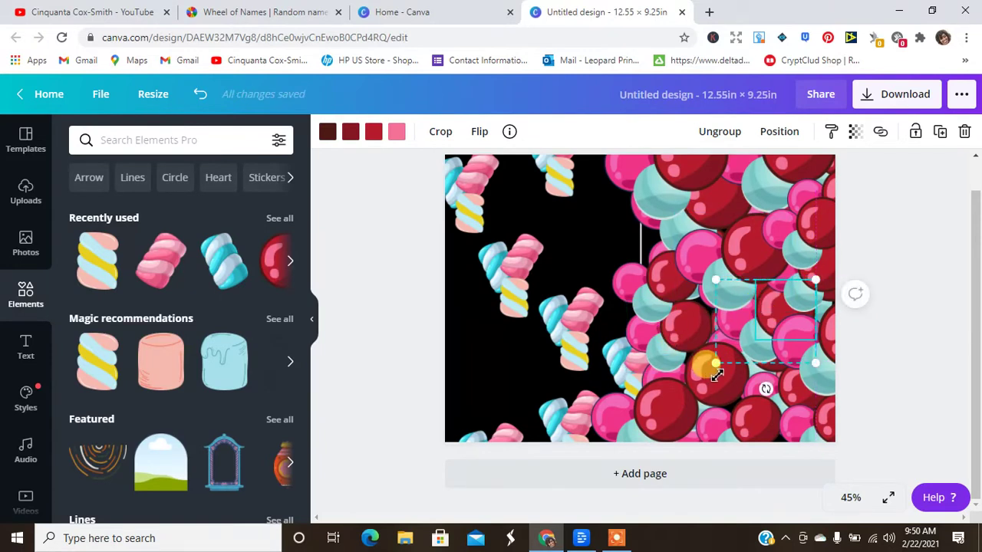
pyautogui.moveTo(715, 364); pyautogui.dragTo(712, 366)
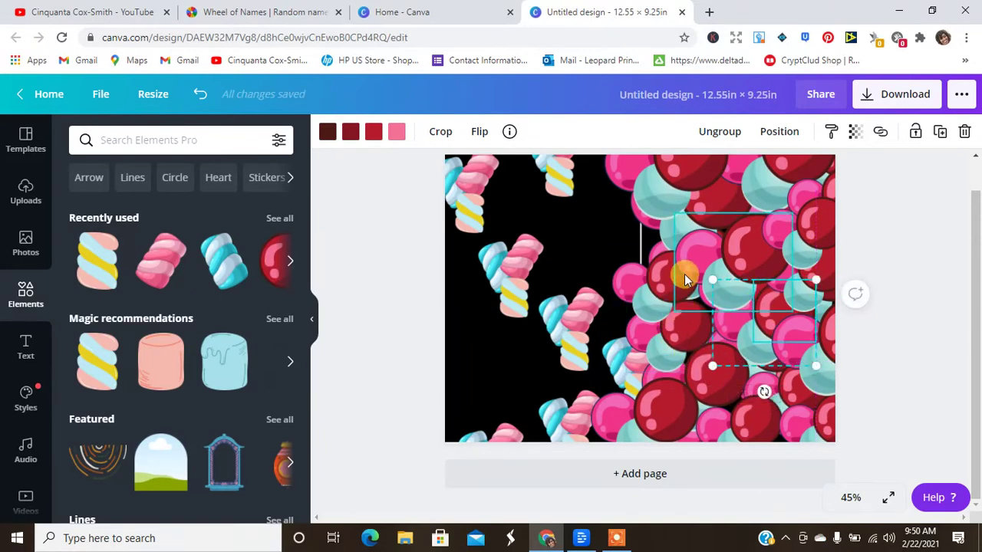
pyautogui.moveTo(682, 279)
pyautogui.mouseDown()
pyautogui.moveTo(658, 310)
pyautogui.moveTo(675, 284)
pyautogui.mouseUp()
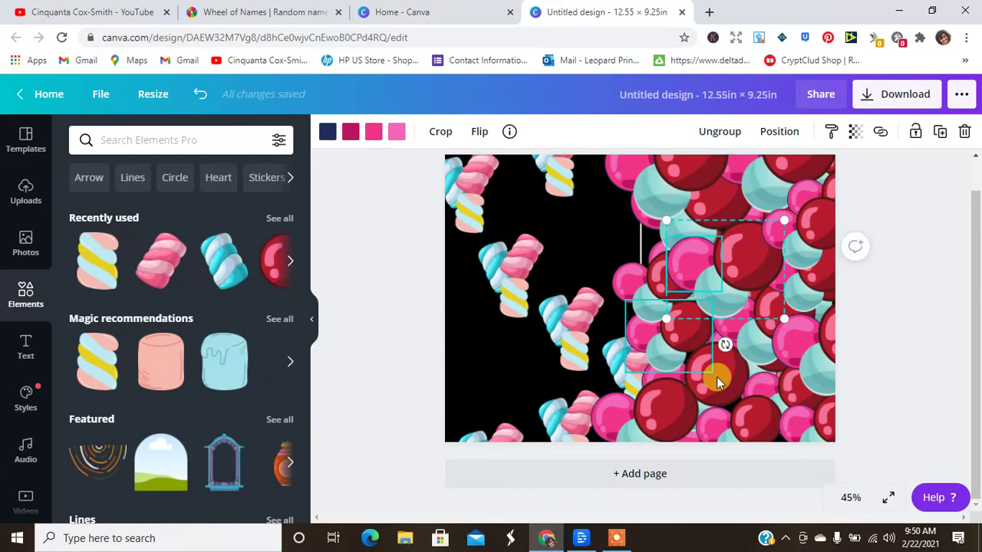
pyautogui.moveTo(720, 391); pyautogui.dragTo(763, 427)
# Move the dark-red gumball into the bottom-right corner and add one more gumball copy
pyautogui.click(686, 433)
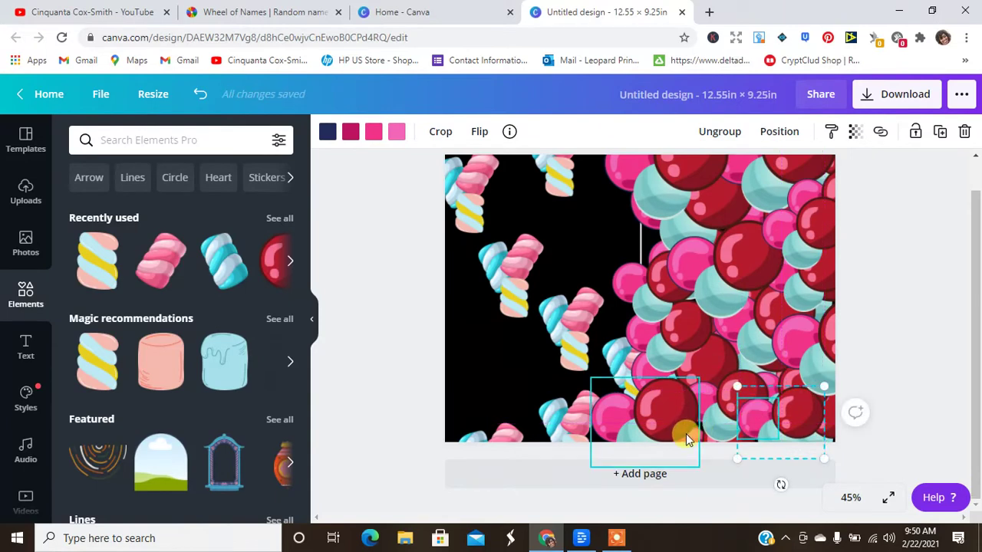
pyautogui.moveTo(683, 438); pyautogui.dragTo(758, 454)
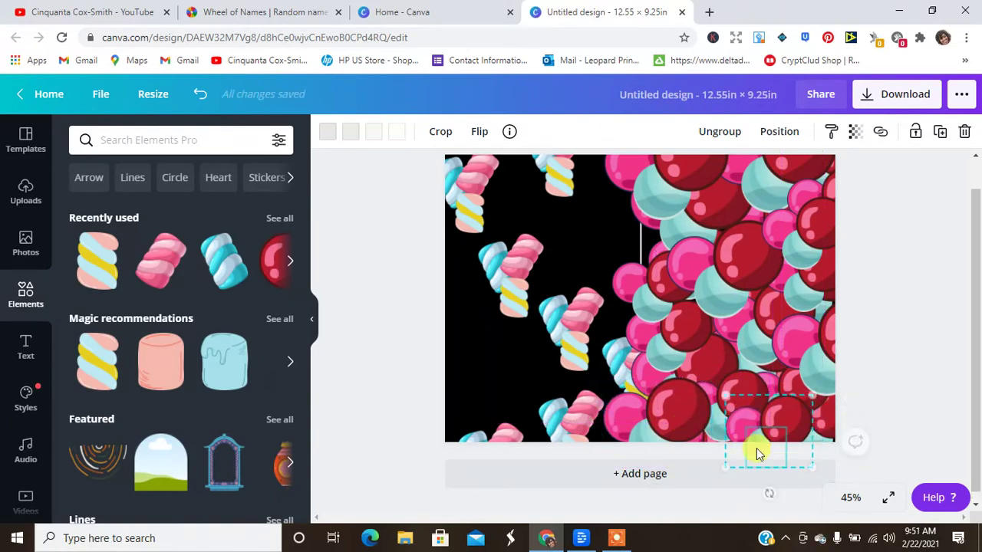
pyautogui.click(827, 423)
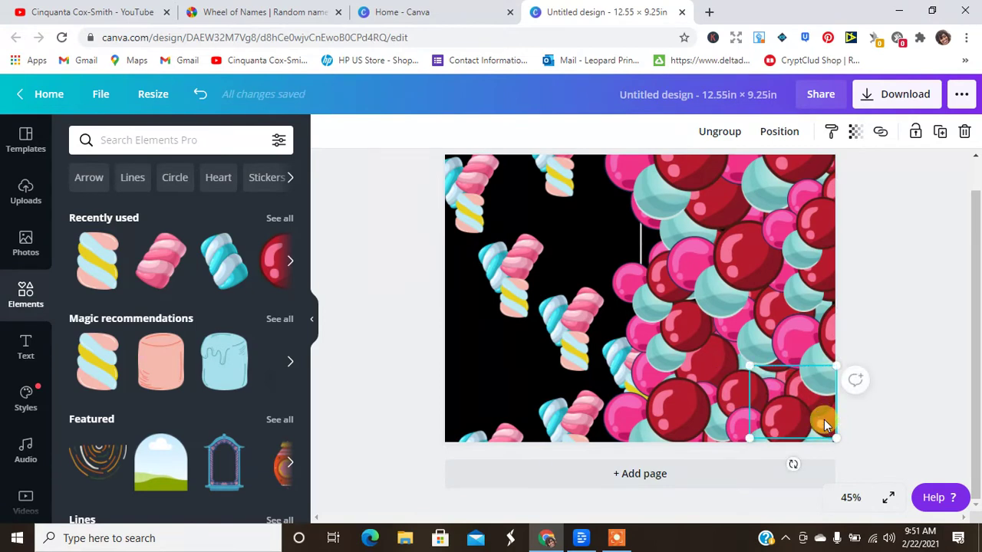
pyautogui.moveTo(825, 420); pyautogui.dragTo(837, 437)
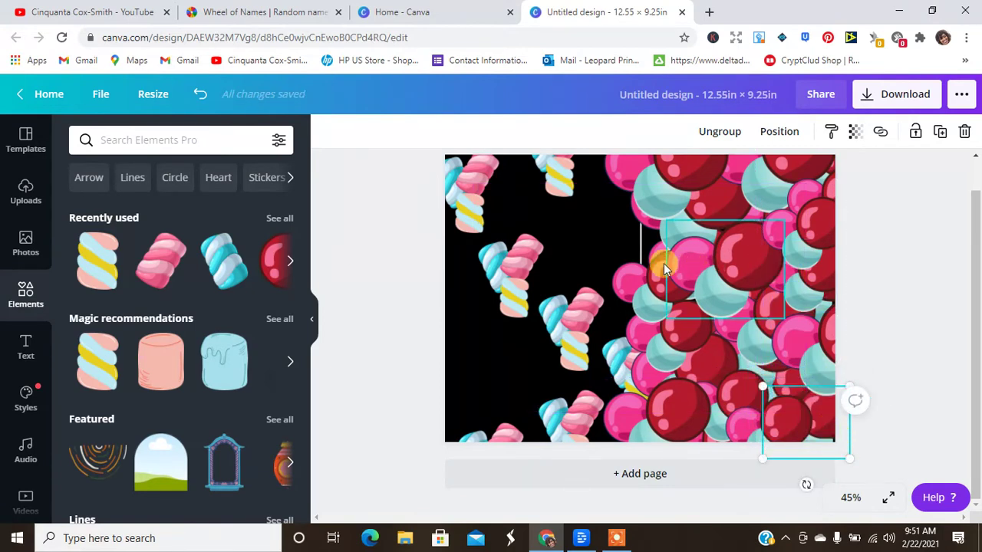
pyautogui.moveTo(630, 275); pyautogui.dragTo(622, 238)
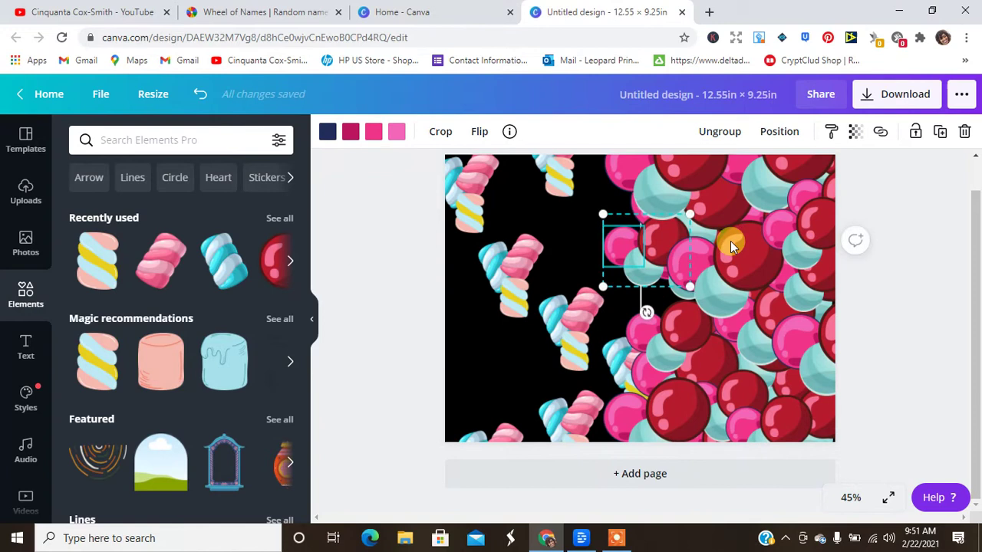
pyautogui.click(939, 132)
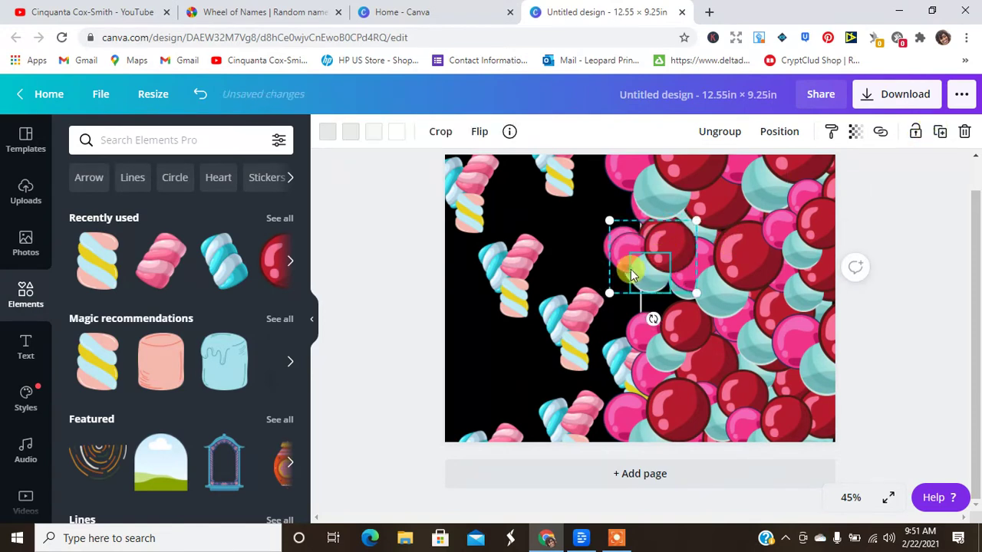
pyautogui.moveTo(640, 268); pyautogui.dragTo(640, 305)
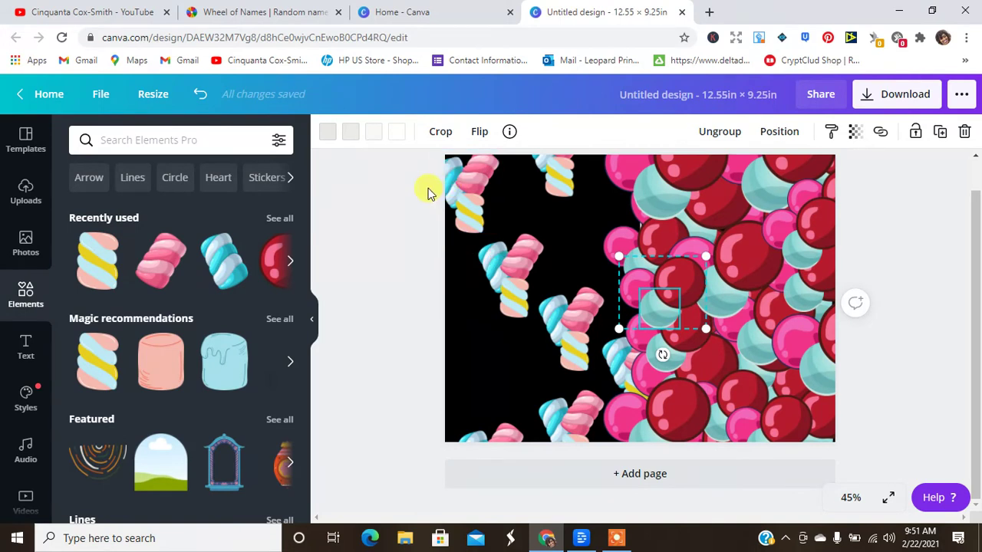
# Duplicate the top-left marshmallows and enlarge one to fill the top-left corner
pyautogui.moveTo(428, 192); pyautogui.dragTo(534, 387)
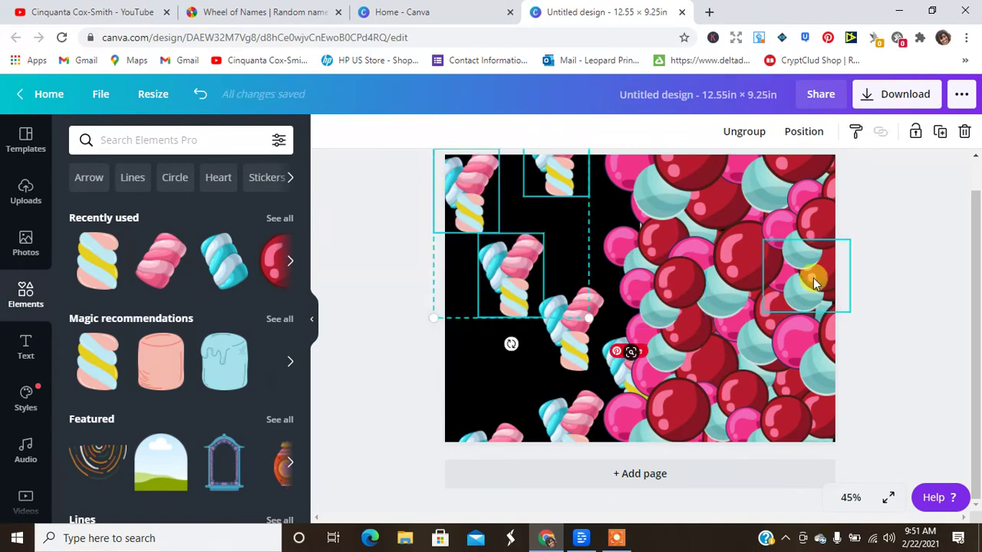
pyautogui.click(939, 139)
pyautogui.moveTo(532, 233); pyautogui.dragTo(495, 302)
pyautogui.moveTo(560, 200); pyautogui.dragTo(619, 162)
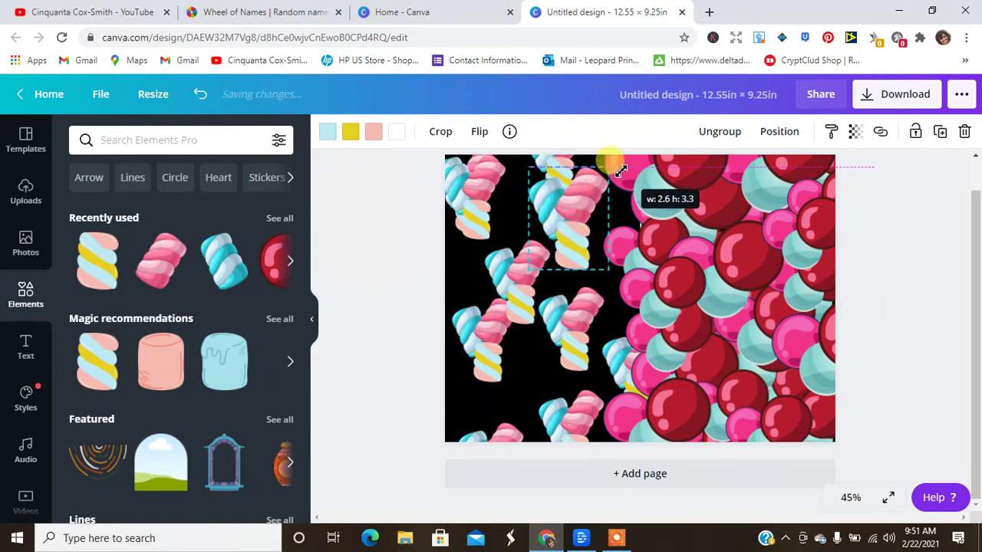
pyautogui.moveTo(537, 230); pyautogui.dragTo(451, 316)
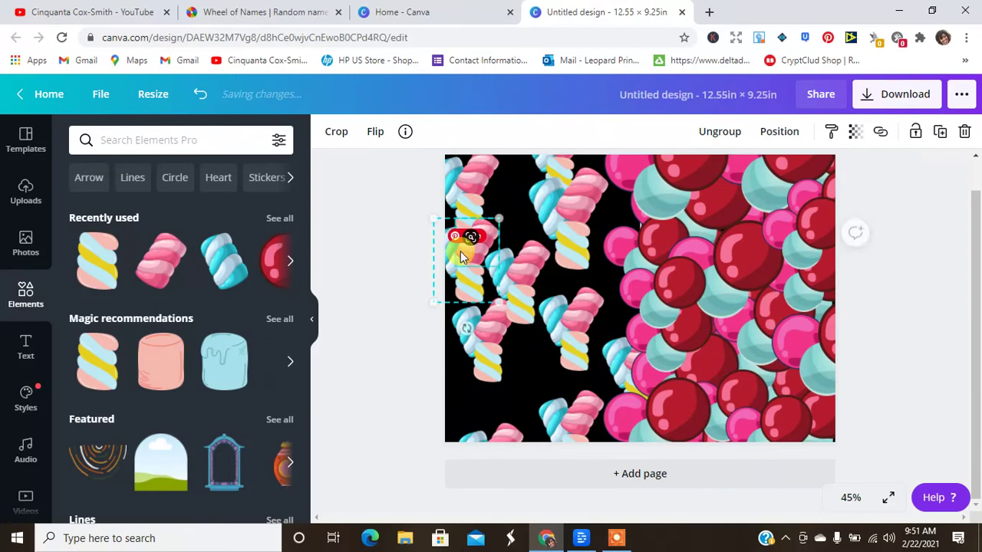
pyautogui.keyDown('shift'); pyautogui.click(540, 196); pyautogui.keyUp('shift')
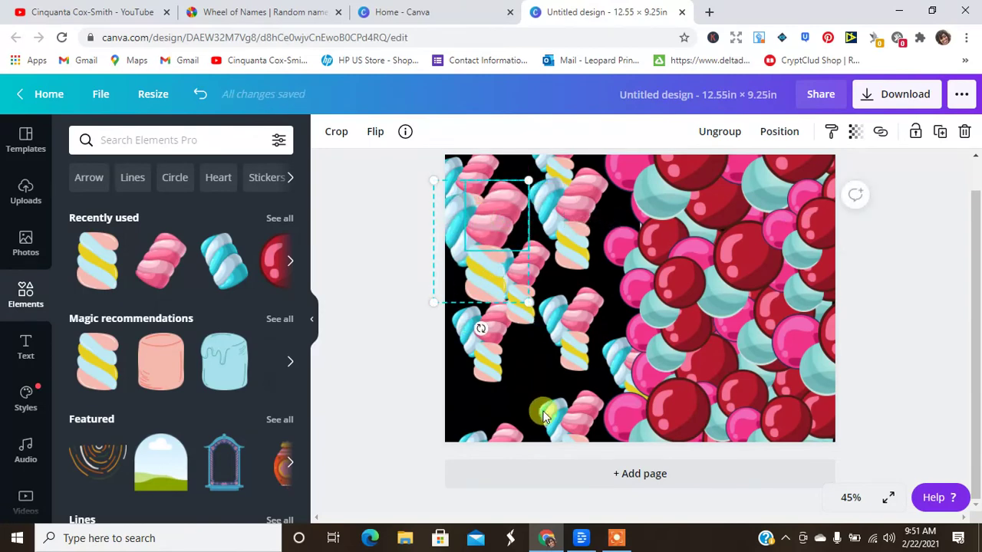
# Duplicate the bottom-left marshmallow group, enlarge the copy and shift the marshmallows right
pyautogui.moveTo(420, 386); pyautogui.dragTo(560, 453)
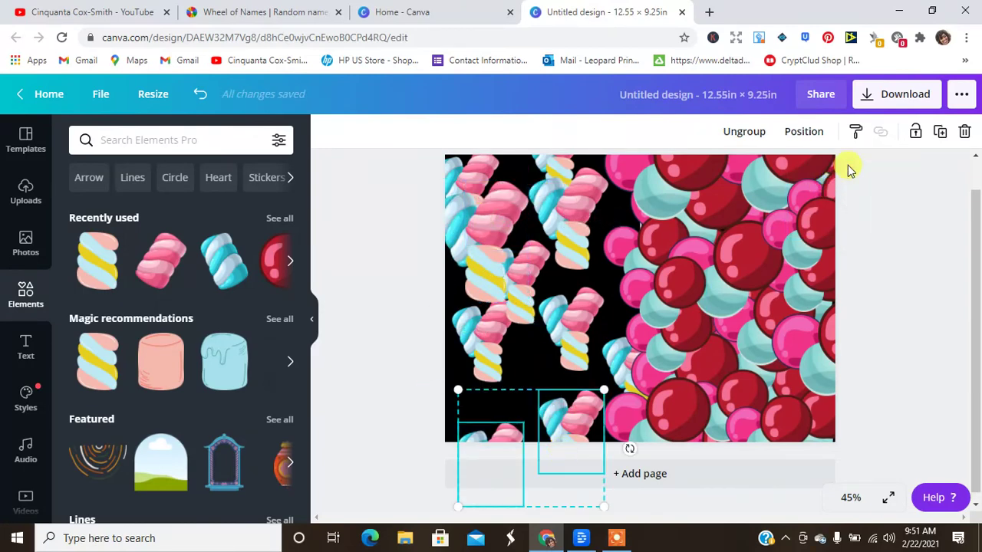
pyautogui.click(941, 132)
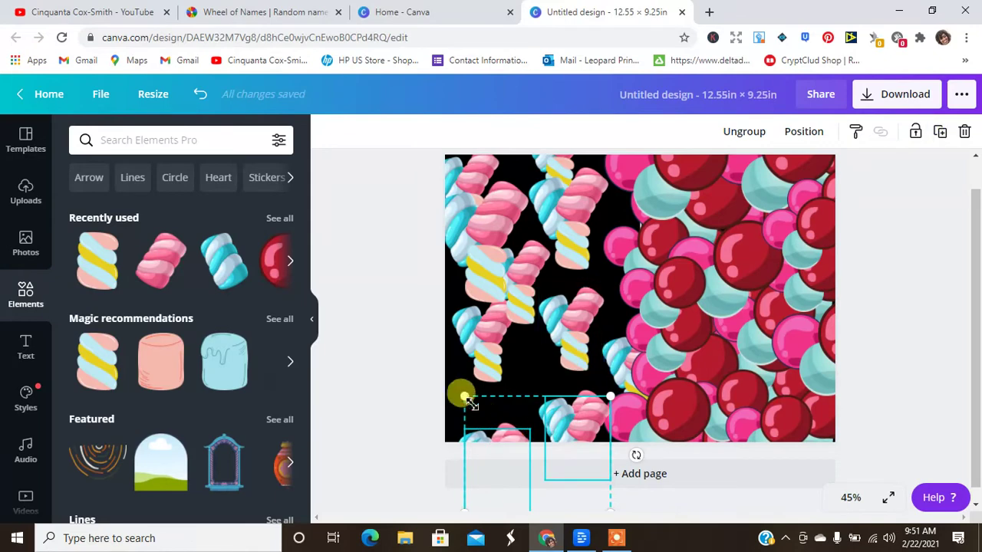
pyautogui.moveTo(461, 395); pyautogui.dragTo(407, 286)
pyautogui.moveTo(550, 400); pyautogui.dragTo(505, 379)
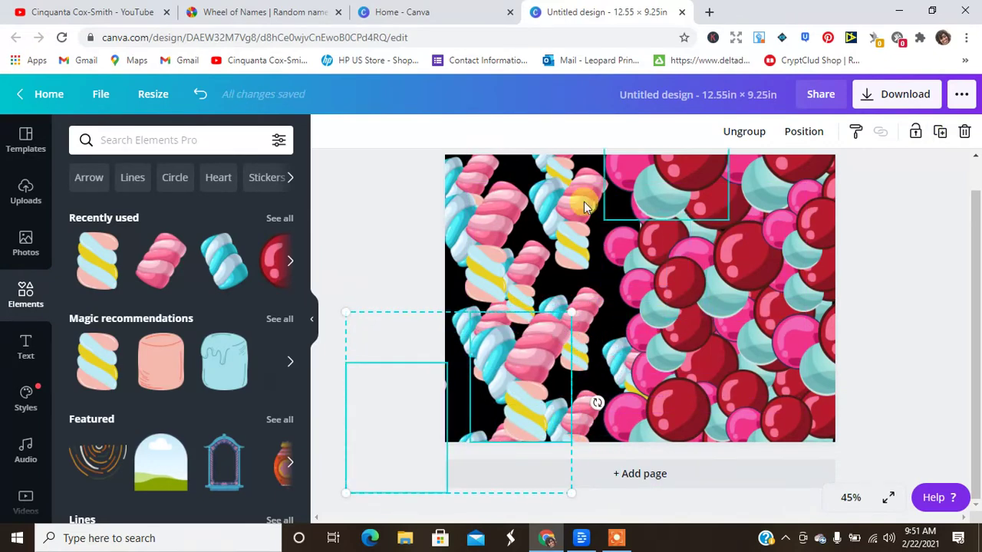
pyautogui.moveTo(420, 167); pyautogui.dragTo(591, 418)
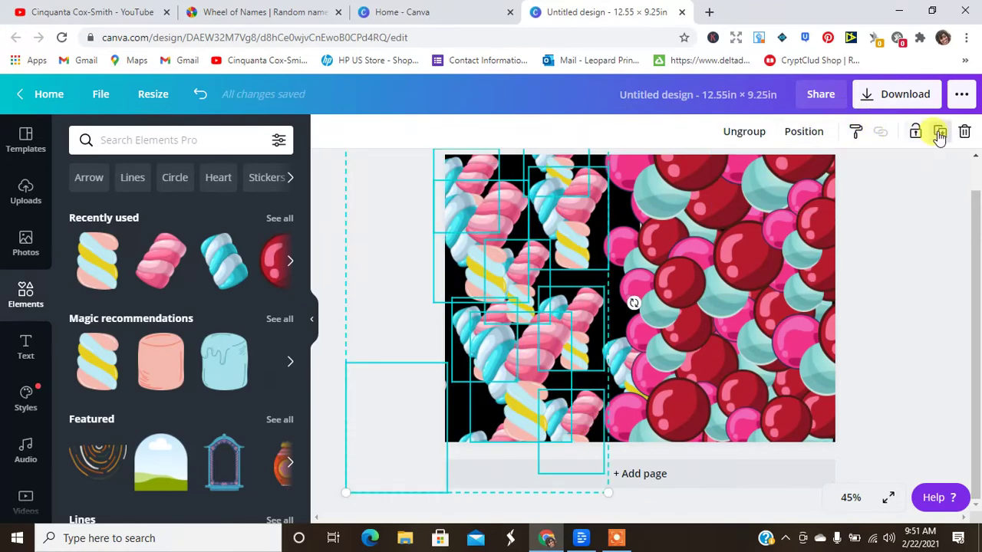
pyautogui.moveTo(502, 308); pyautogui.dragTo(550, 302)
# Move single marshmallows into the remaining gaps and duplicate the top-left marshmallow pieces
pyautogui.scroll(-4, 305, 375)
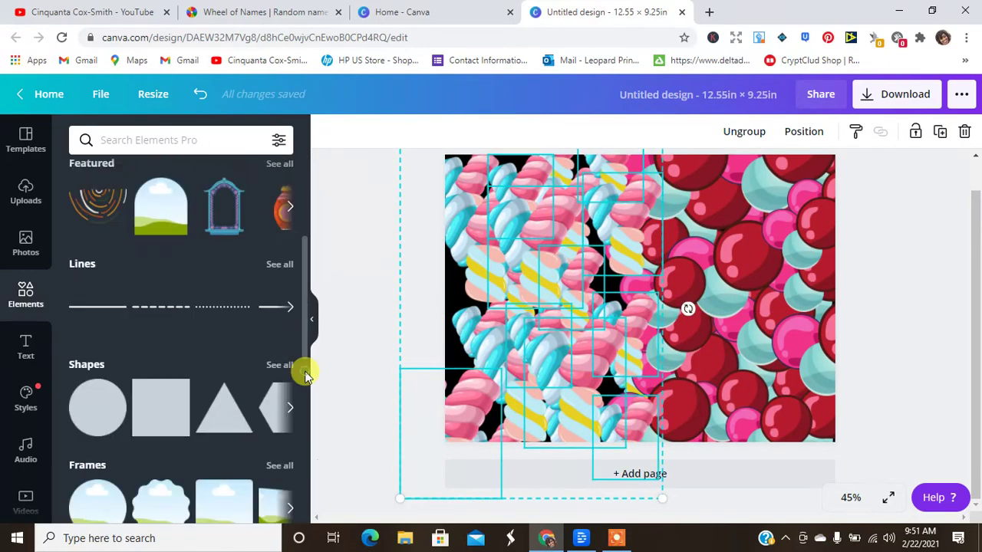
pyautogui.click(378, 384)
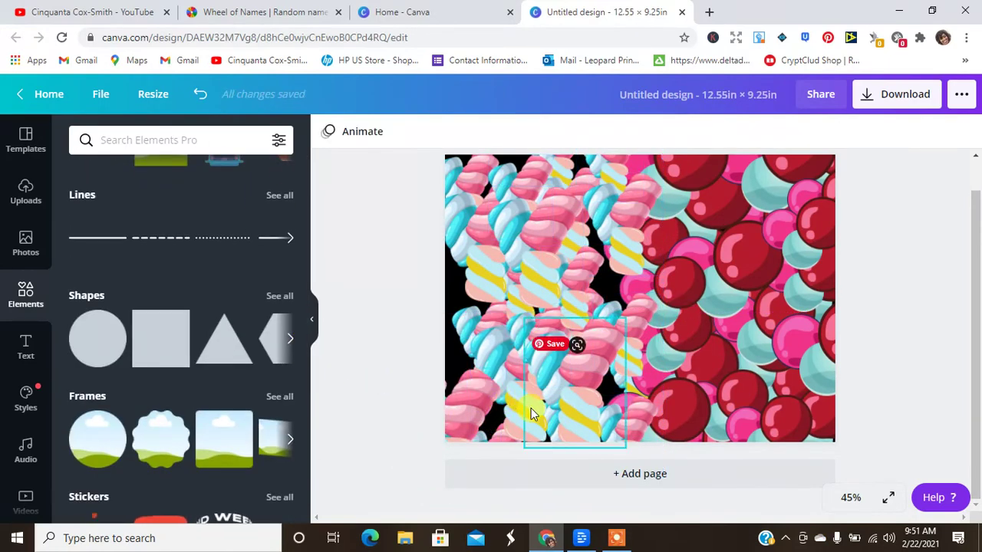
pyautogui.moveTo(531, 408); pyautogui.dragTo(600, 439)
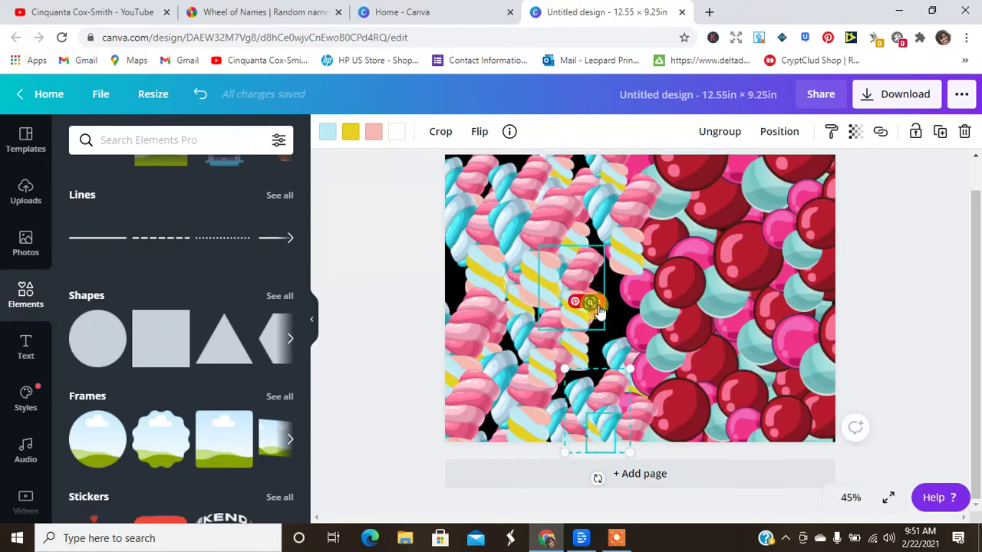
pyautogui.moveTo(629, 227); pyautogui.dragTo(607, 339)
pyautogui.moveTo(560, 217); pyautogui.dragTo(641, 214)
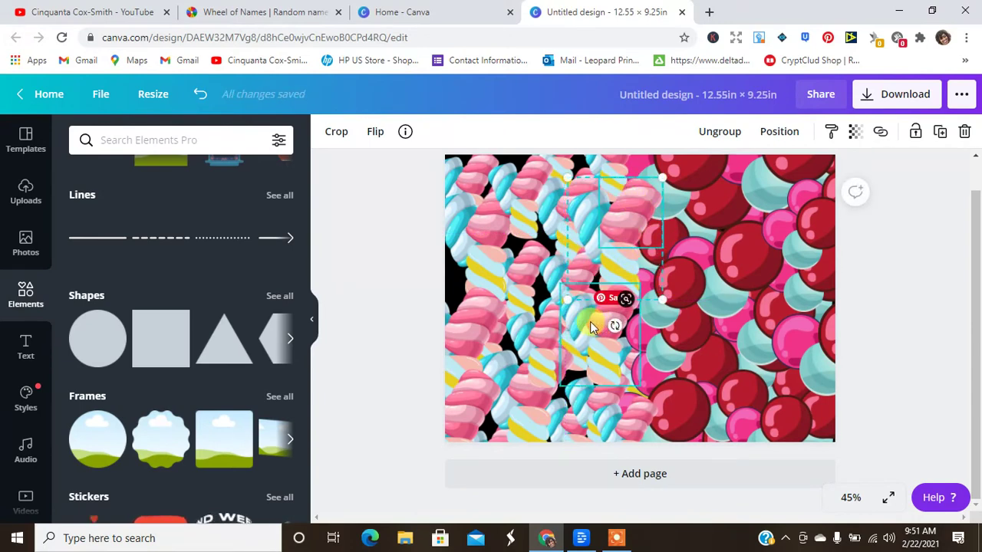
pyautogui.moveTo(590, 326); pyautogui.dragTo(592, 319)
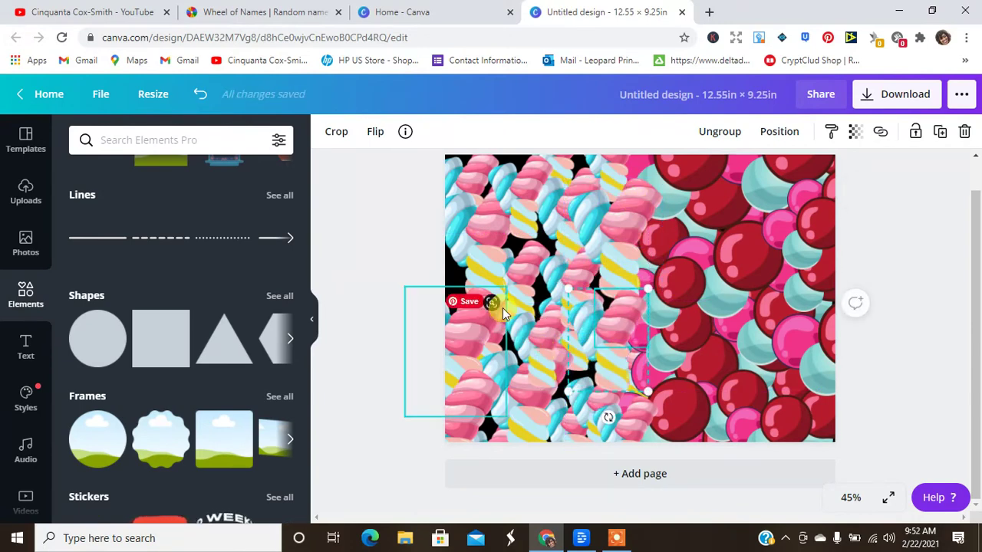
pyautogui.moveTo(504, 313); pyautogui.dragTo(580, 354)
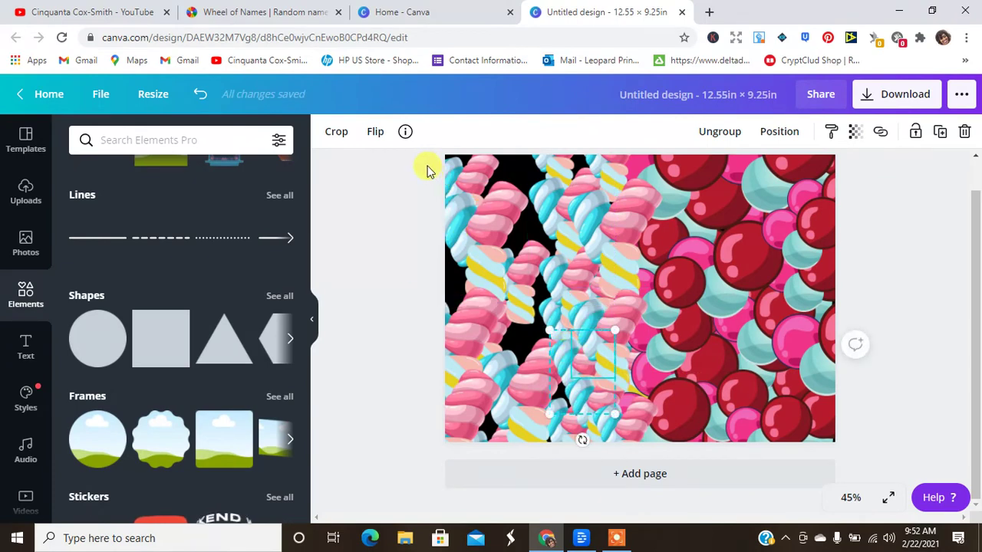
pyautogui.moveTo(427, 171); pyautogui.dragTo(558, 257)
pyautogui.click(940, 133)
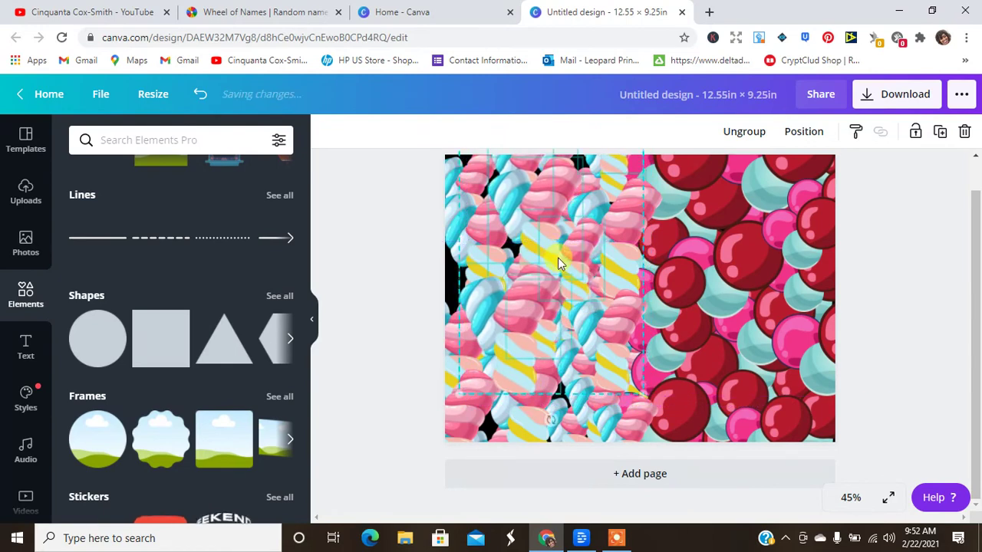
# Reposition marshmallow pieces, then duplicate the top-left group, enlarge it and shift it left
pyautogui.click(387, 384)
pyautogui.moveTo(506, 392); pyautogui.dragTo(535, 409)
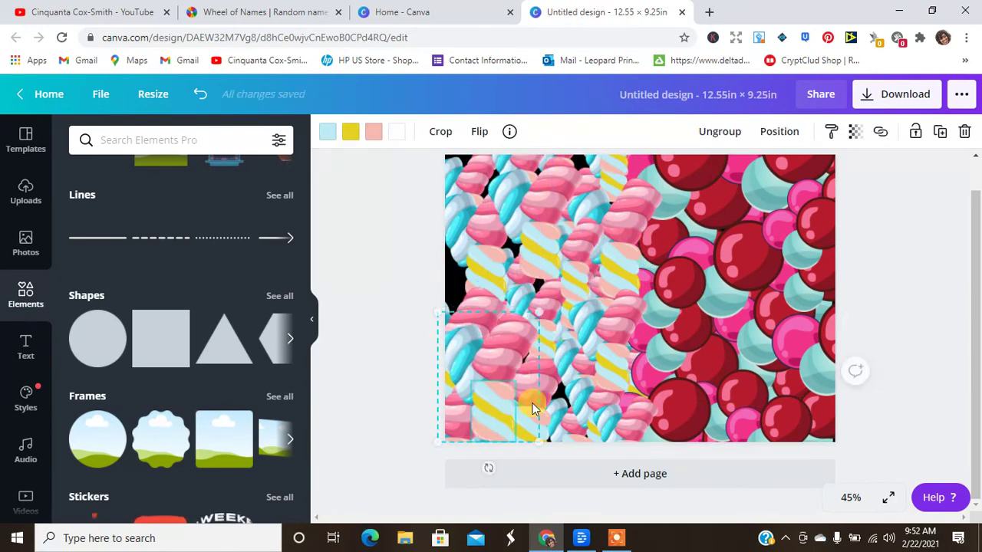
pyautogui.moveTo(552, 197); pyautogui.dragTo(572, 351)
pyautogui.moveTo(529, 185); pyautogui.dragTo(532, 243)
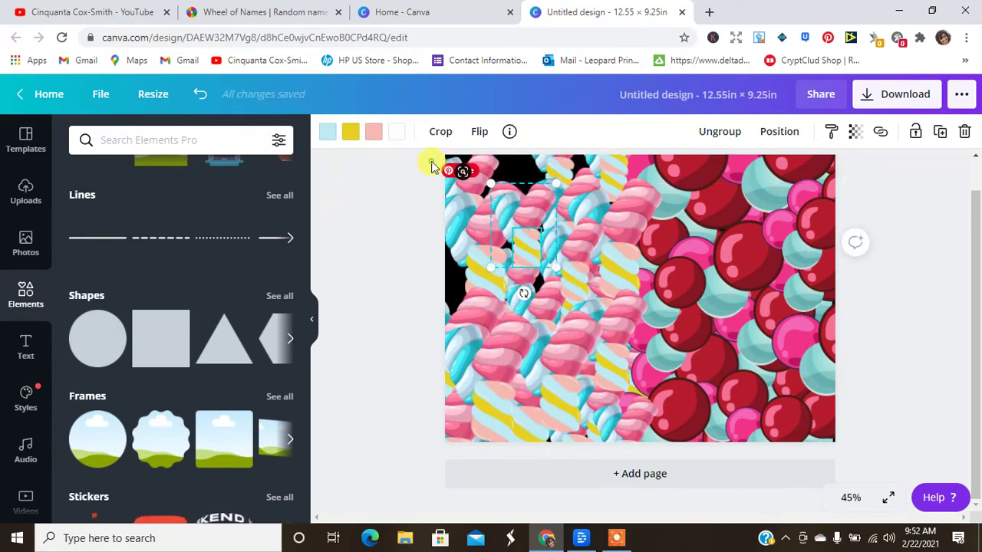
pyautogui.moveTo(432, 167); pyautogui.dragTo(526, 207)
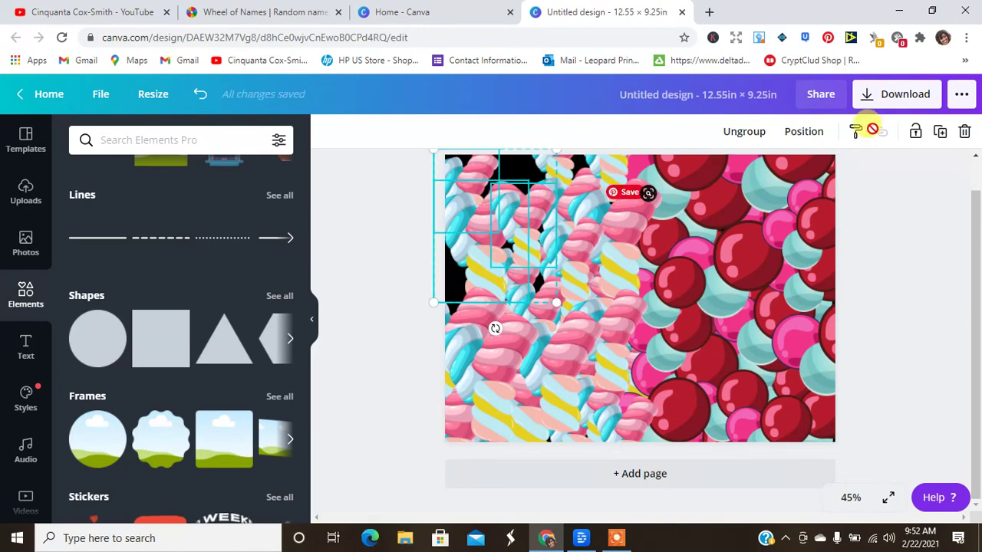
pyautogui.click(940, 135)
pyautogui.moveTo(448, 250); pyautogui.dragTo(499, 276)
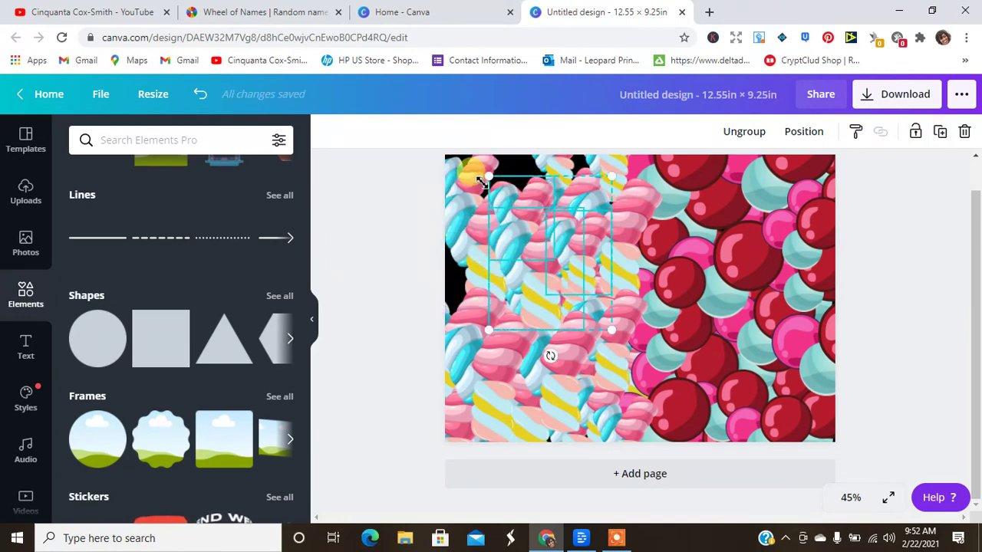
pyautogui.moveTo(492, 182); pyautogui.dragTo(430, 151)
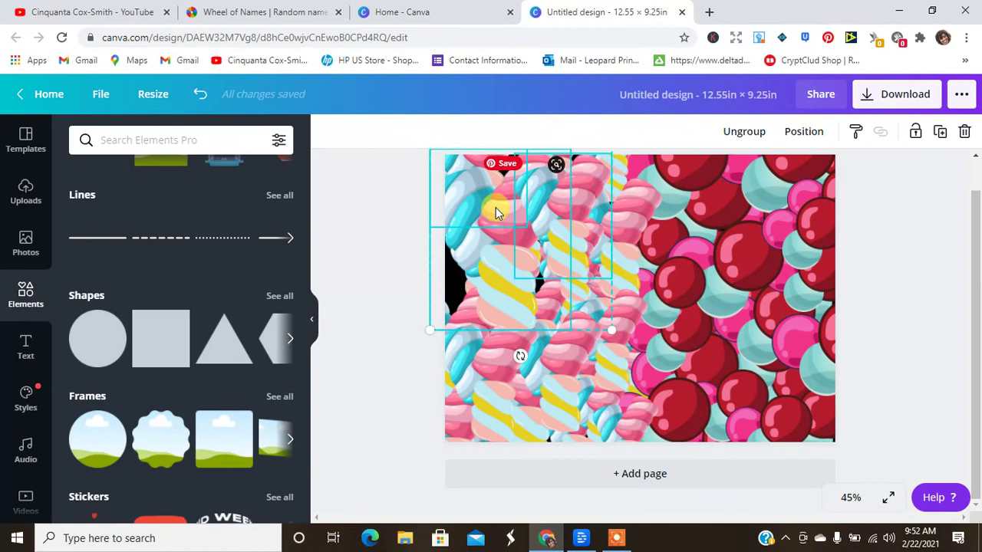
pyautogui.moveTo(456, 209); pyautogui.dragTo(405, 274)
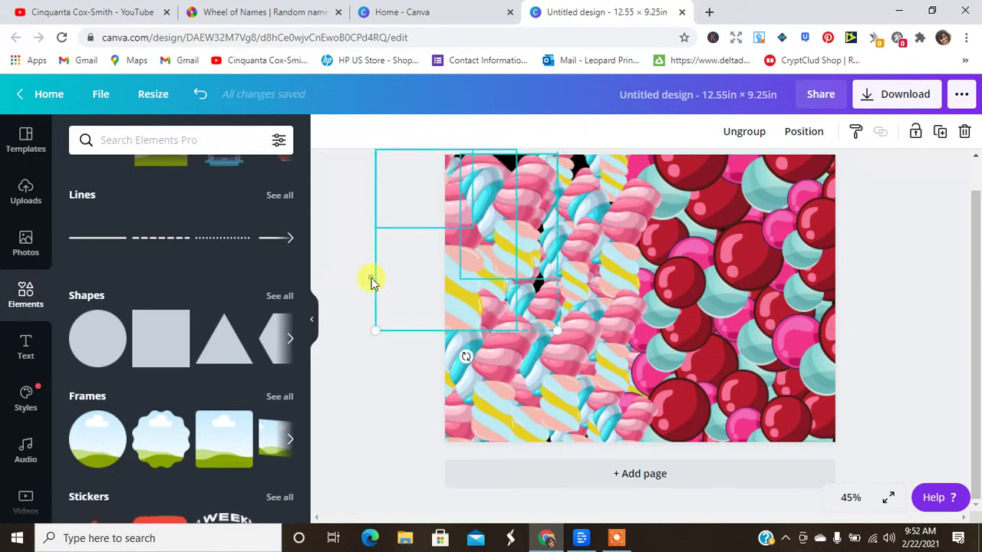
pyautogui.click(371, 280)
# Make several copies of small marshmallow groups and place them over the top-left and central gaps
pyautogui.click(563, 272)
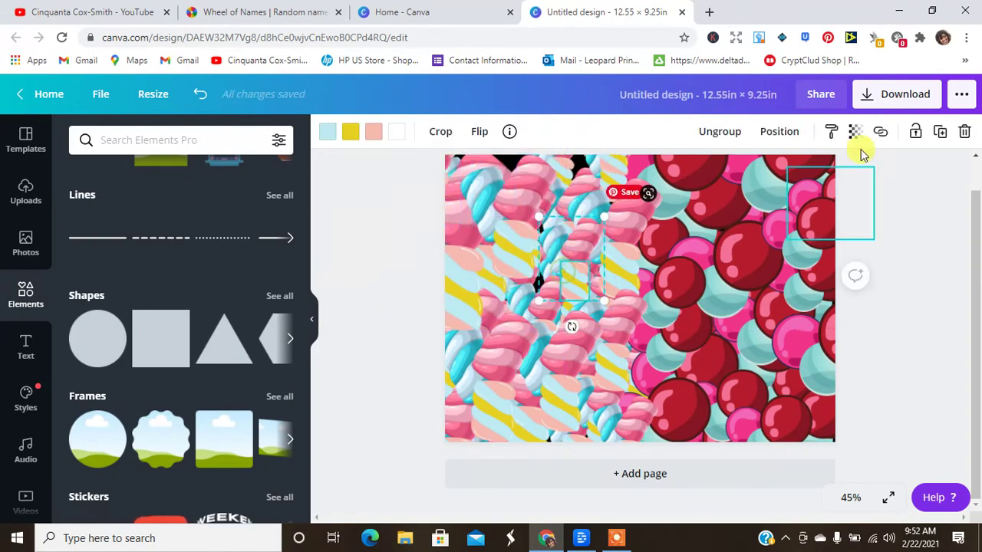
pyautogui.click(947, 135)
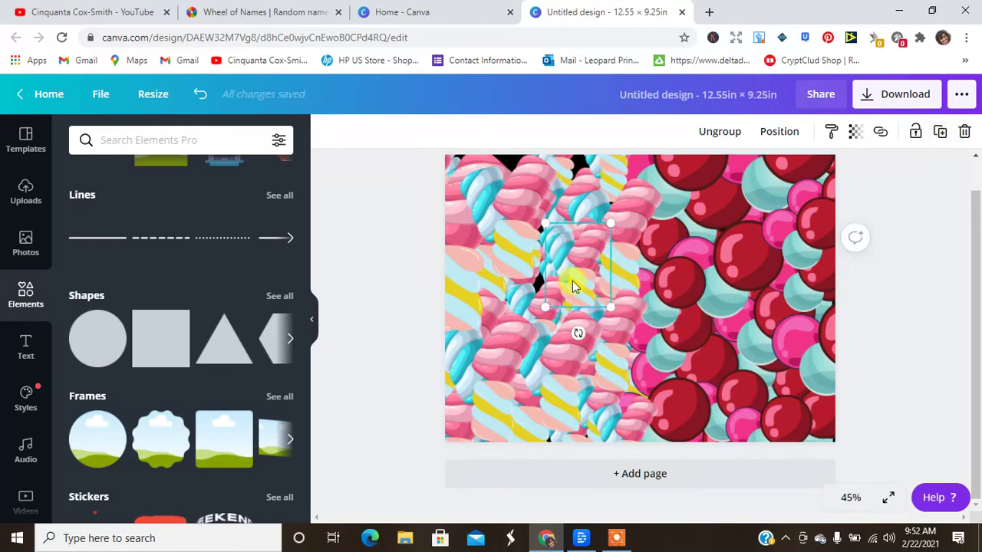
pyautogui.moveTo(574, 281); pyautogui.dragTo(451, 153)
pyautogui.click(949, 135)
pyautogui.click(939, 134)
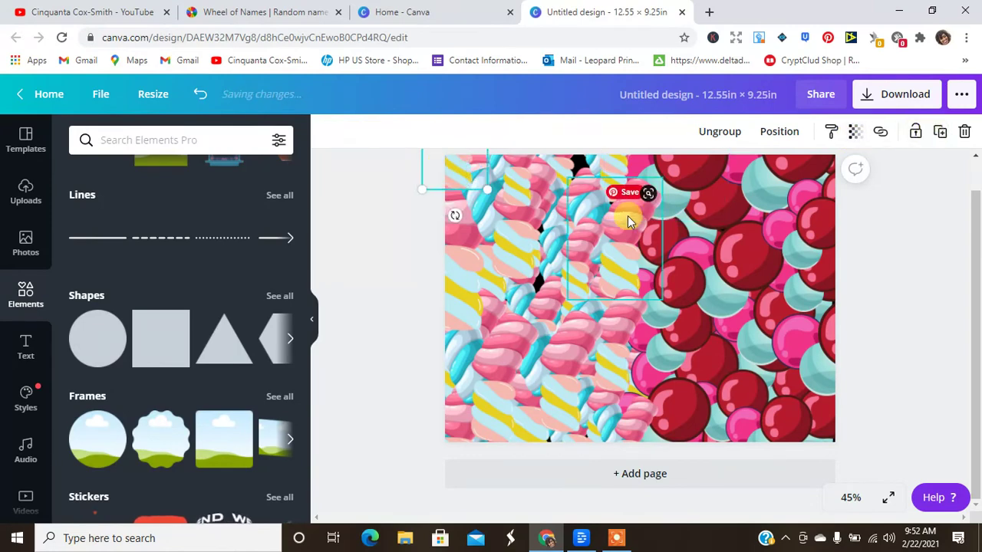
pyautogui.moveTo(609, 254); pyautogui.dragTo(567, 160)
pyautogui.click(946, 139)
pyautogui.click(539, 298)
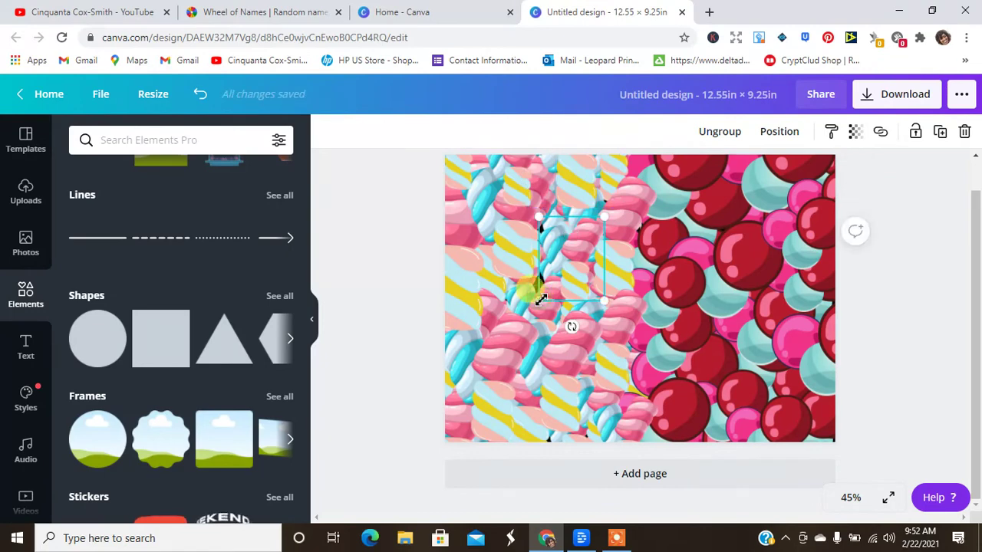
pyautogui.click(942, 135)
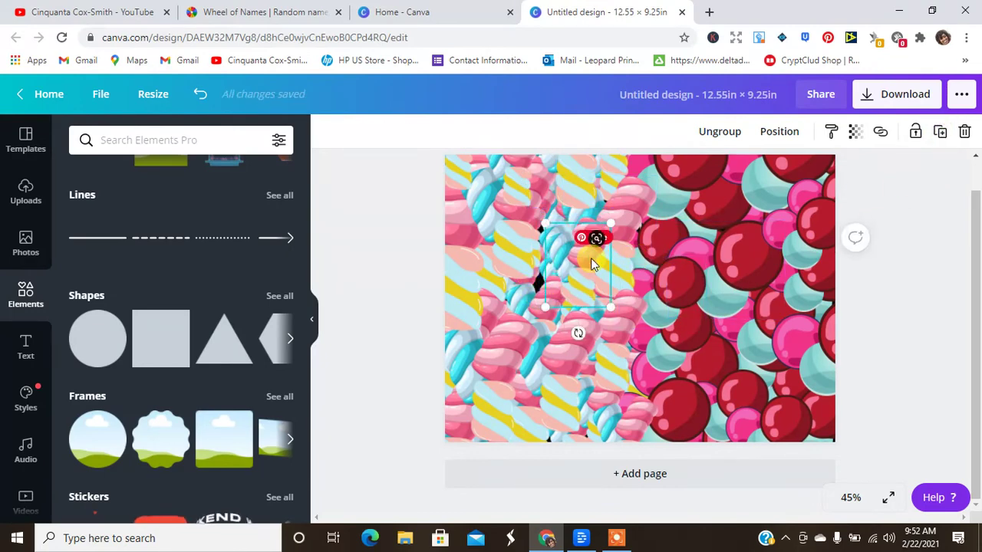
pyautogui.moveTo(591, 258); pyautogui.dragTo(537, 251)
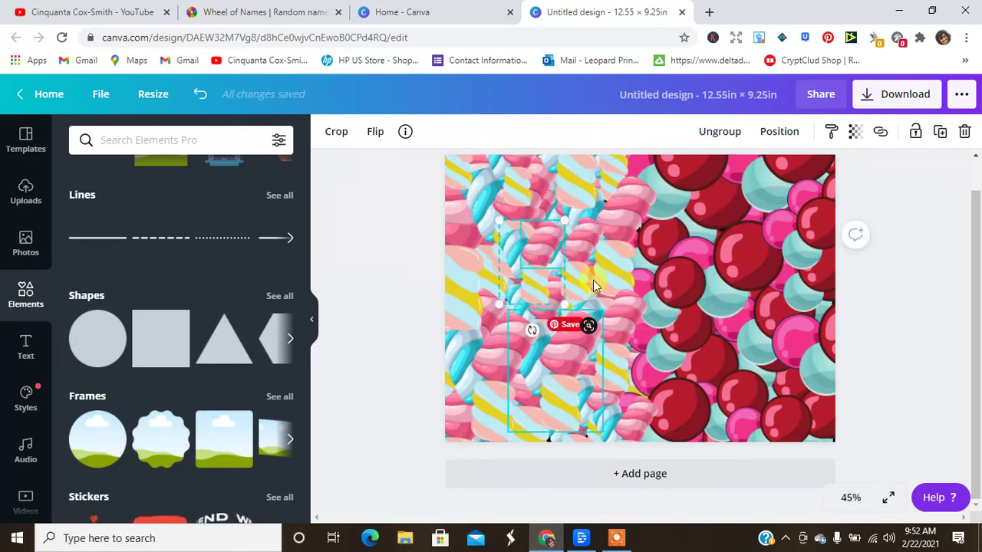
# Nudge marshmallow pieces to close the gaps in the middle and near the bottom
pyautogui.moveTo(622, 217); pyautogui.dragTo(566, 255)
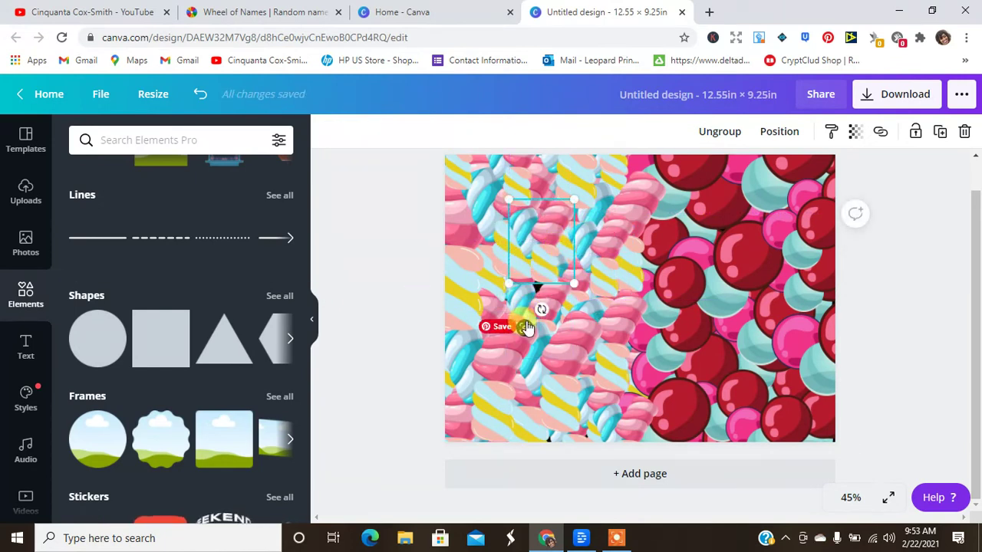
pyautogui.moveTo(521, 304); pyautogui.dragTo(556, 309)
pyautogui.moveTo(552, 275); pyautogui.dragTo(531, 285)
pyautogui.click(397, 340)
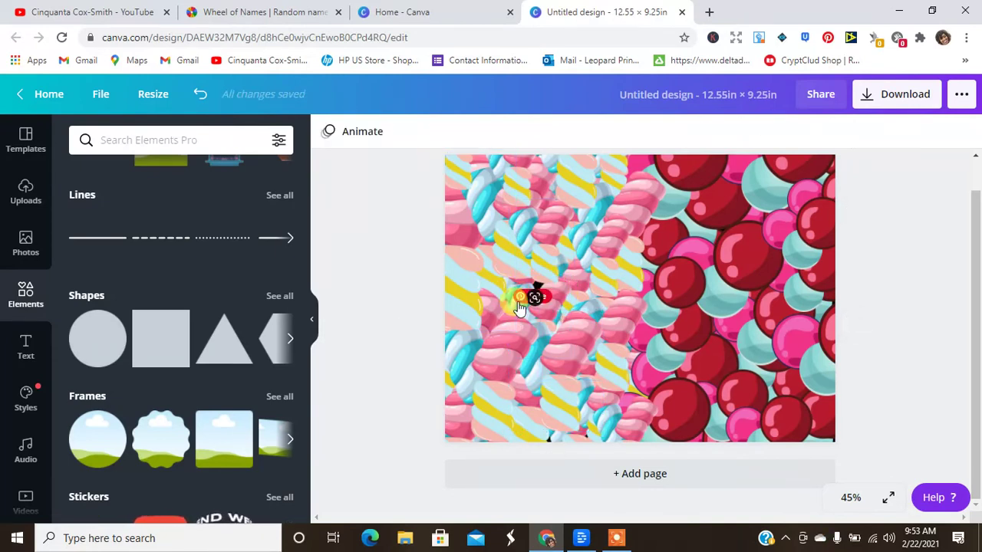
pyautogui.click(558, 303)
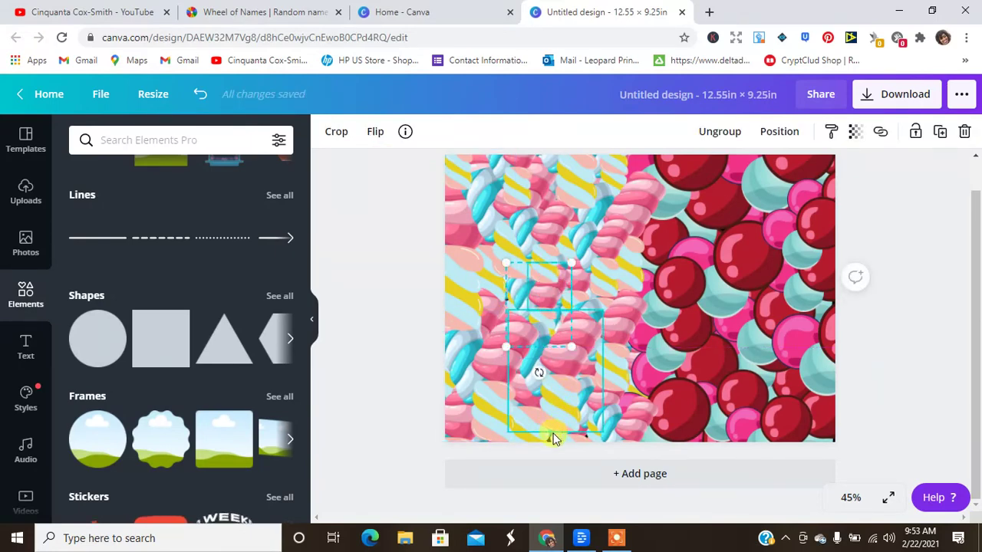
pyautogui.moveTo(562, 443); pyautogui.dragTo(602, 459)
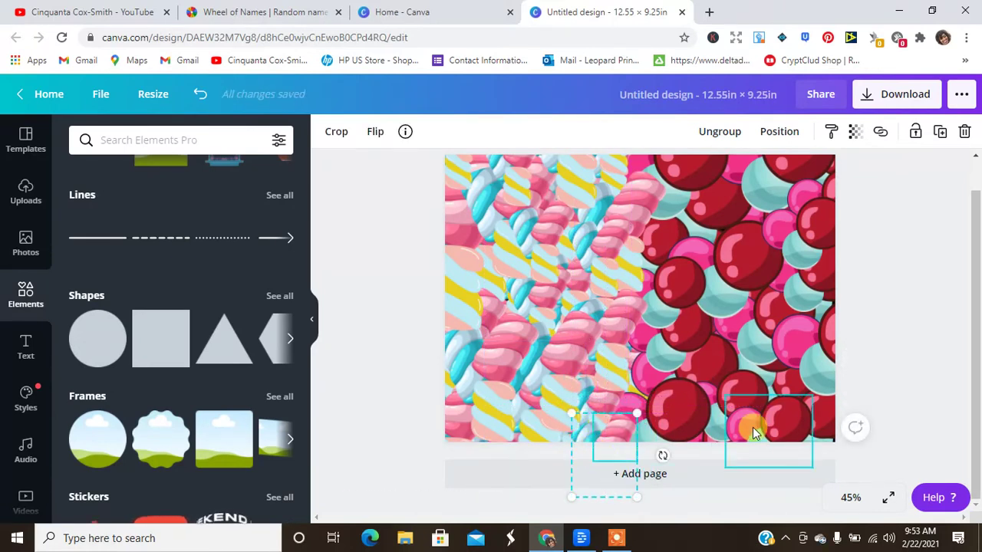
# Nudge gumball pieces near the top and into the bottom-right corner
pyautogui.click(719, 208)
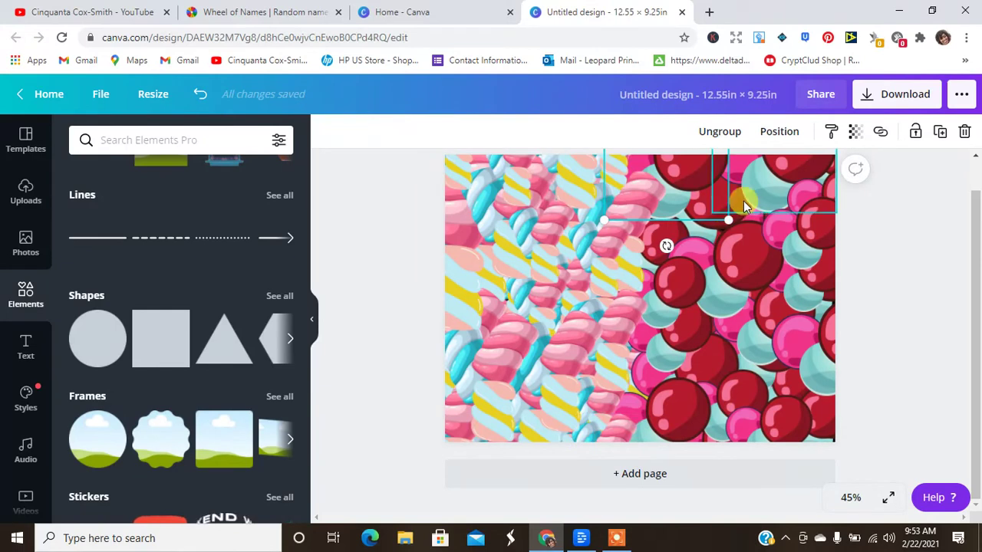
pyautogui.moveTo(732, 247); pyautogui.dragTo(725, 241)
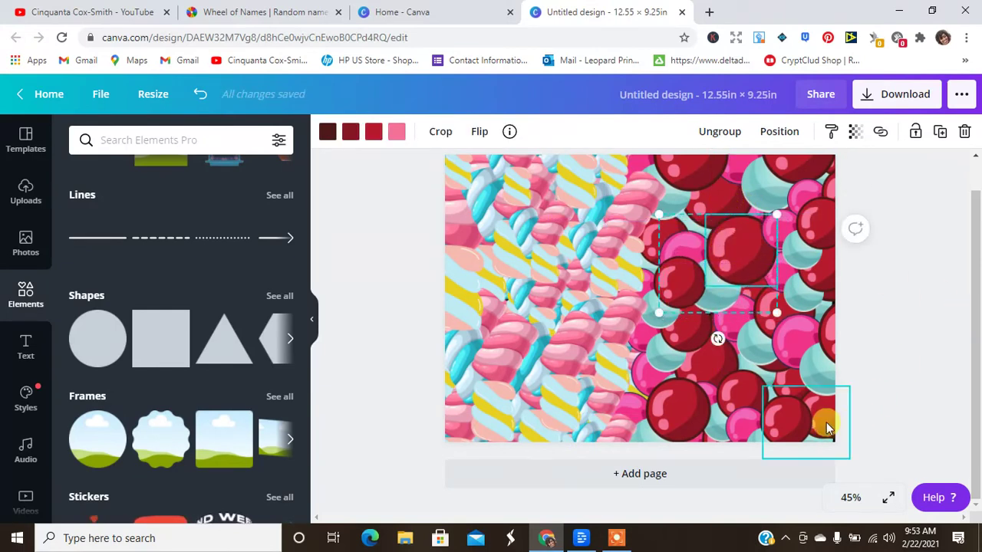
pyautogui.moveTo(827, 429)
pyautogui.mouseDown()
pyautogui.moveTo(822, 420)
pyautogui.moveTo(830, 433)
pyautogui.mouseUp()
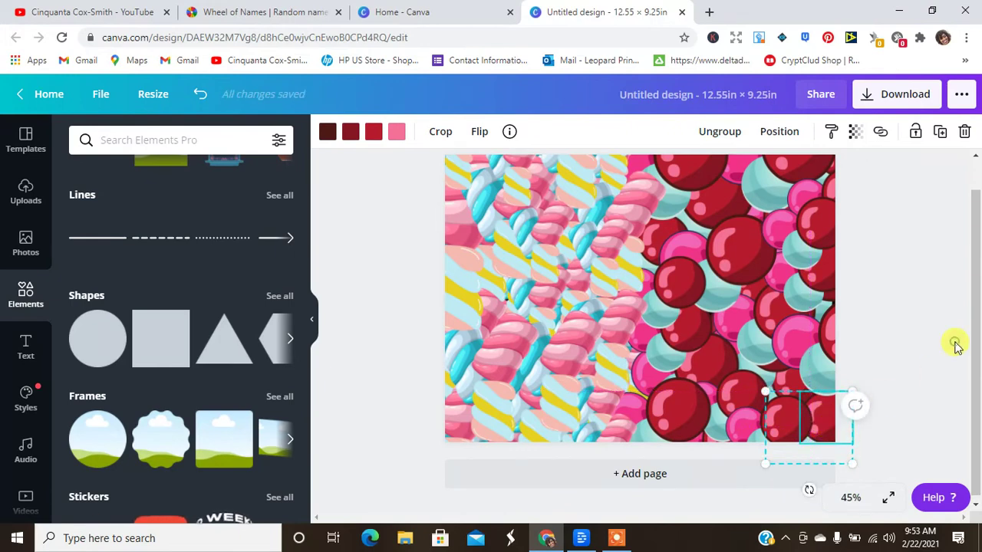
# Add a yellow square shape and stretch it to cover the whole page
pyautogui.click(955, 346)
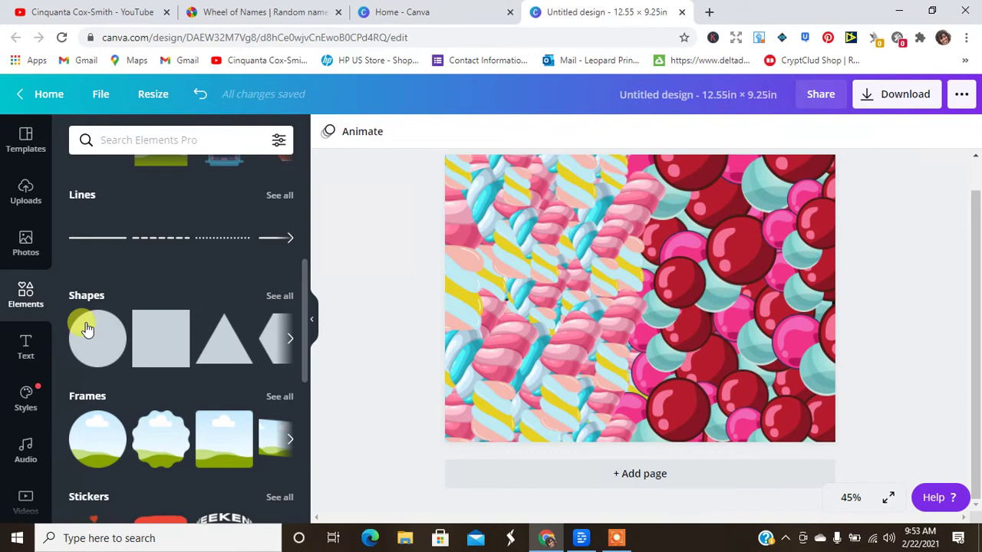
pyautogui.click(165, 351)
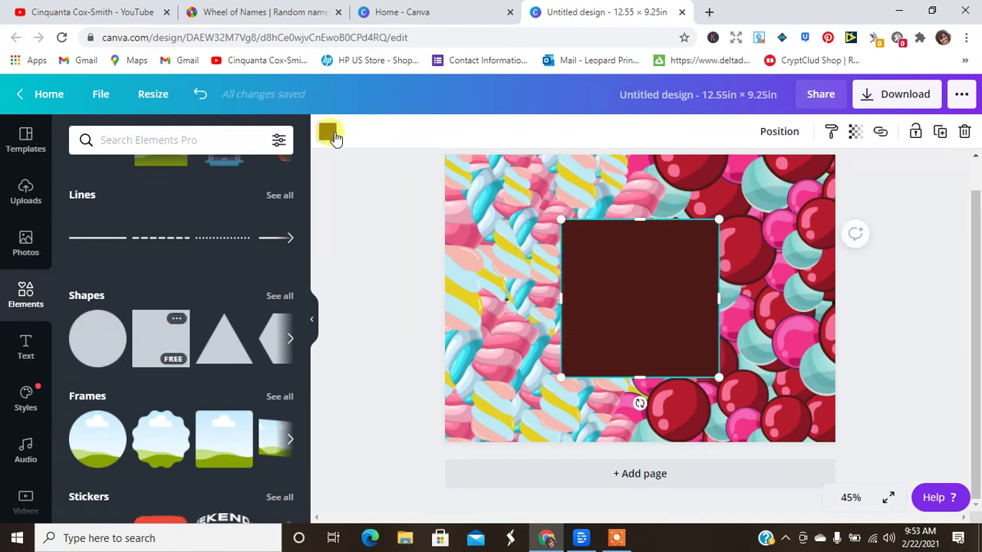
pyautogui.click(330, 135)
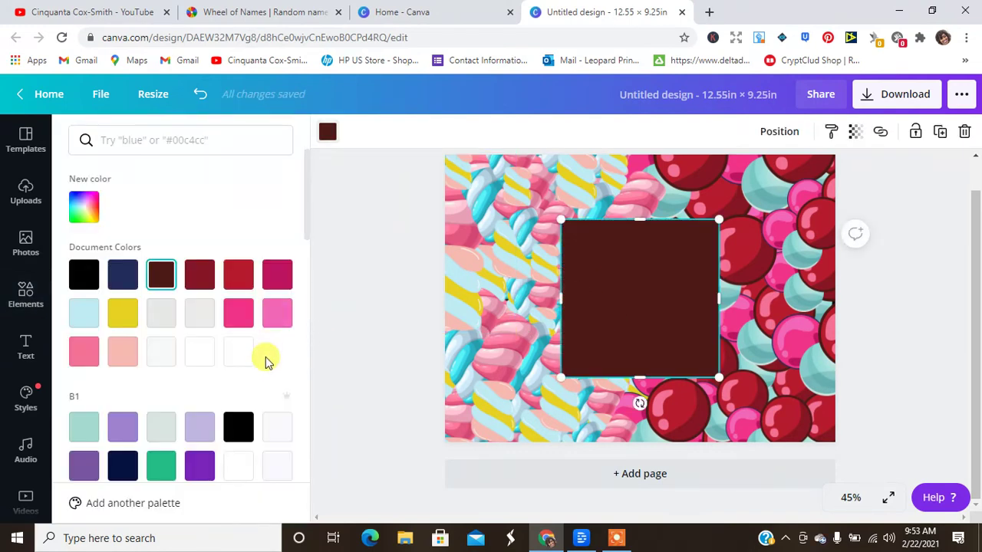
pyautogui.click(124, 314)
pyautogui.moveTo(564, 383); pyautogui.dragTo(329, 496)
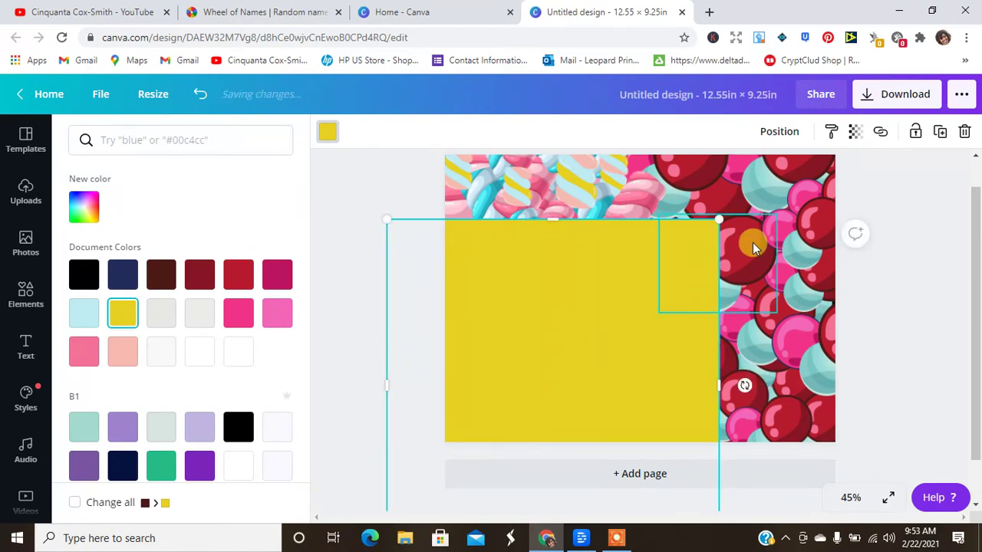
pyautogui.moveTo(719, 220); pyautogui.dragTo(945, 102)
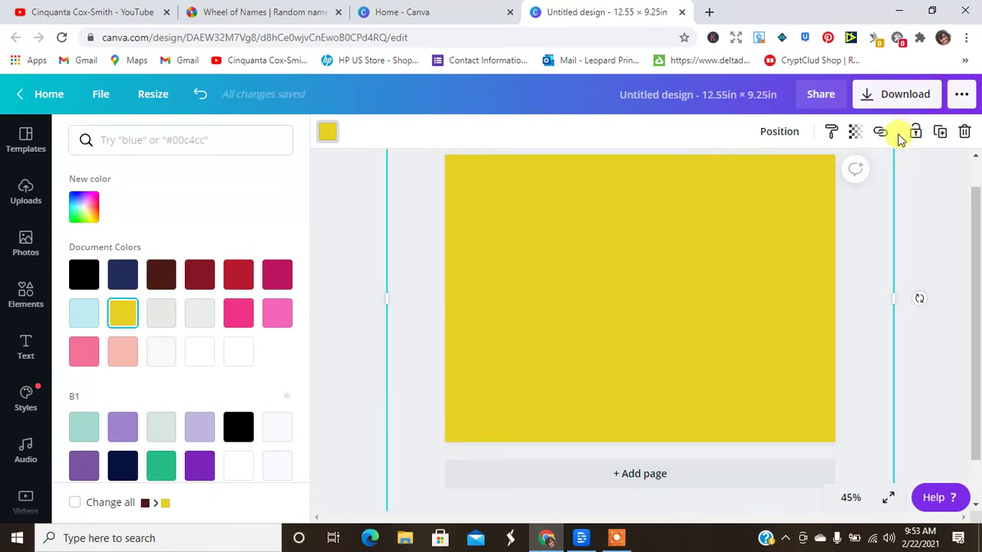
# Set the yellow overlay's transparency to 21
pyautogui.click(853, 132)
pyautogui.moveTo(805, 178); pyautogui.dragTo(742, 189)
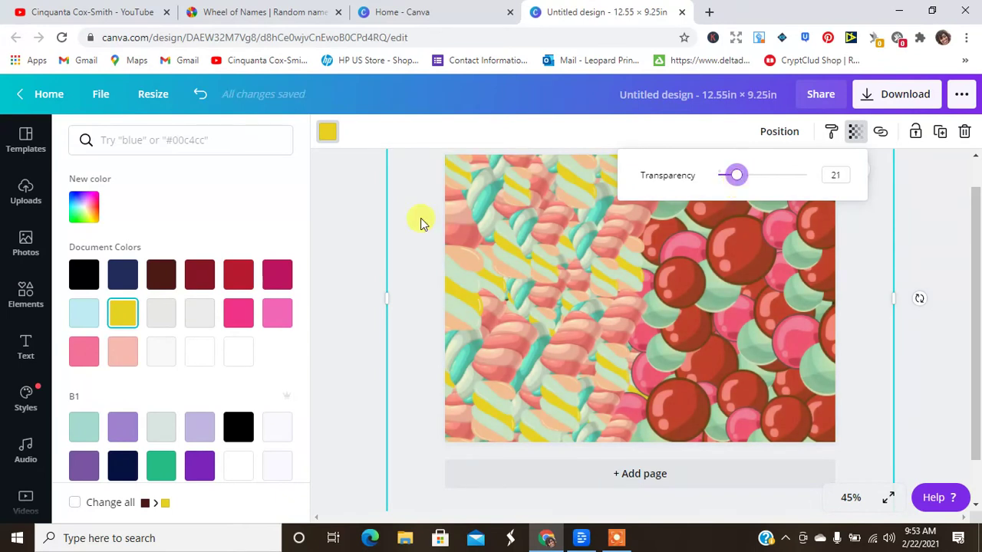
pyautogui.click(386, 220)
pyautogui.press('Escape')
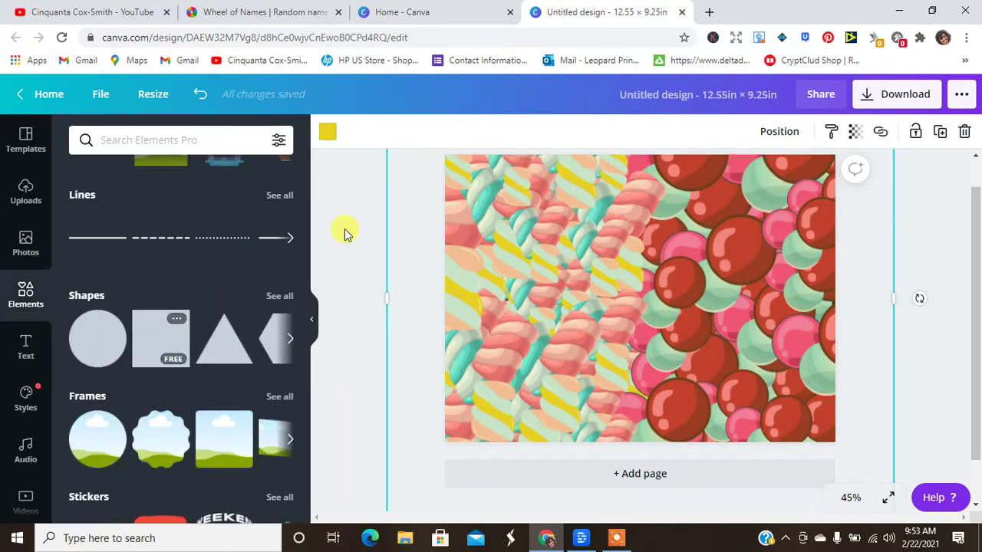
pyautogui.click(360, 223)
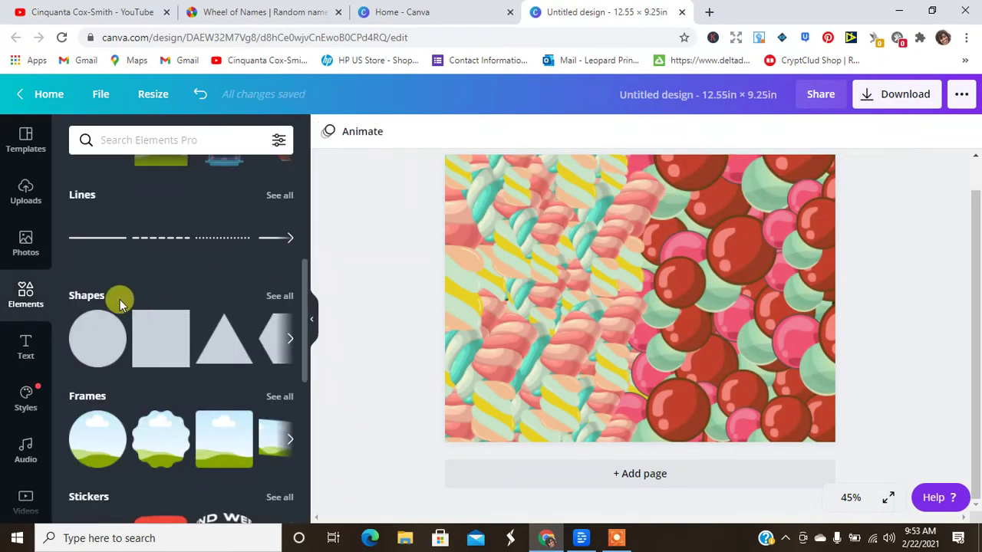
# Add the 'cold, smooth & tasty' text combination and move it to the page's top right
pyautogui.click(25, 344)
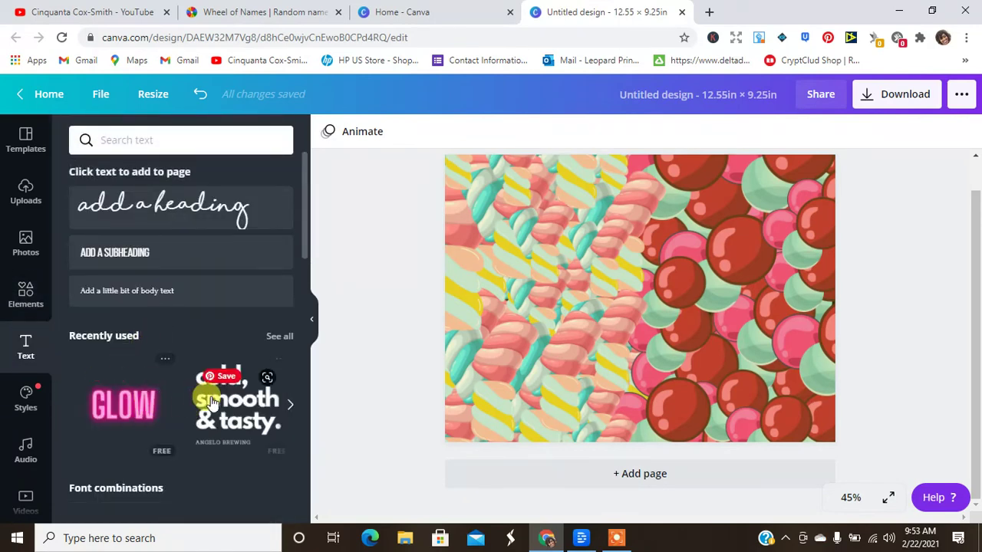
pyautogui.click(219, 399)
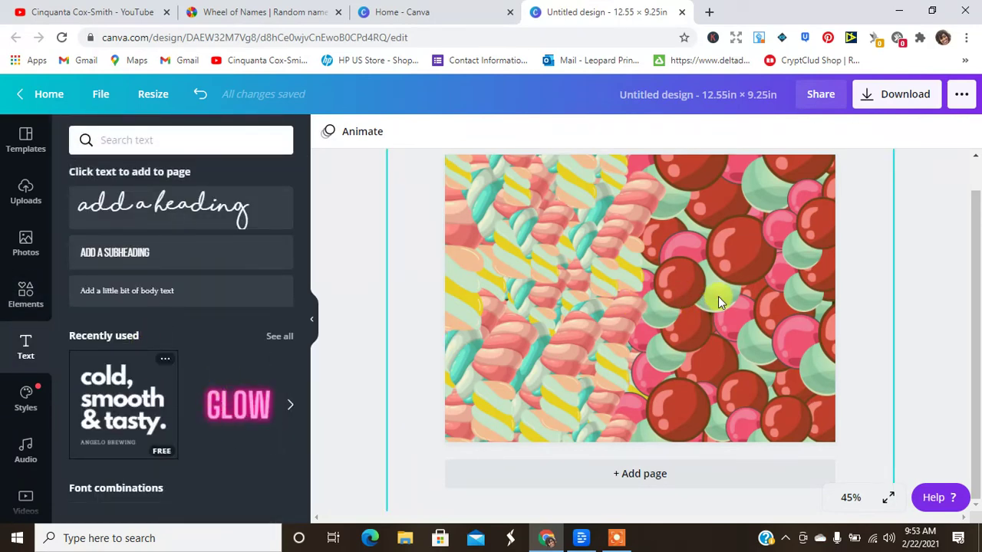
pyautogui.moveTo(634, 306); pyautogui.dragTo(658, 197)
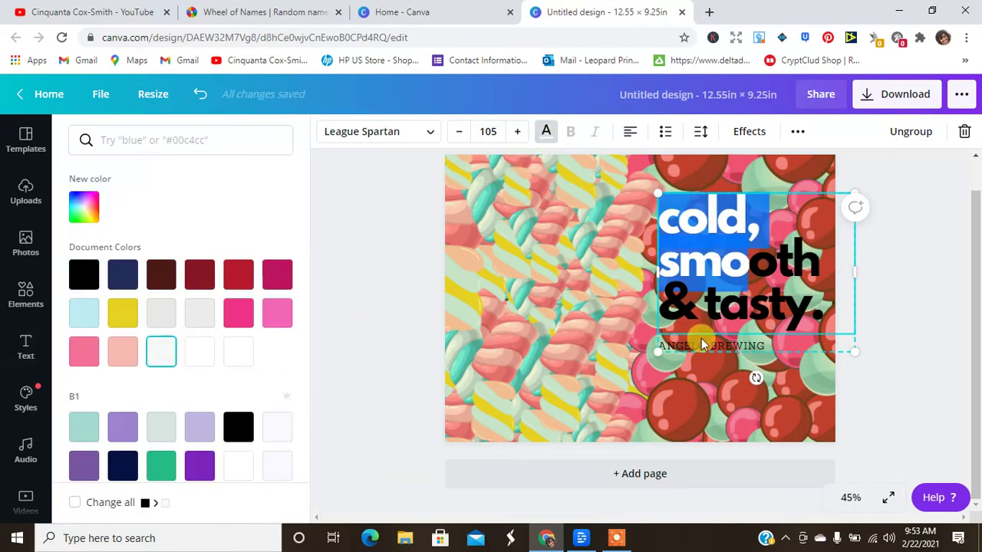
# Retype the heading as 'a bubble gum a day' and narrow it to wrap onto four lines
pyautogui.click(844, 293)
pyautogui.click(792, 363)
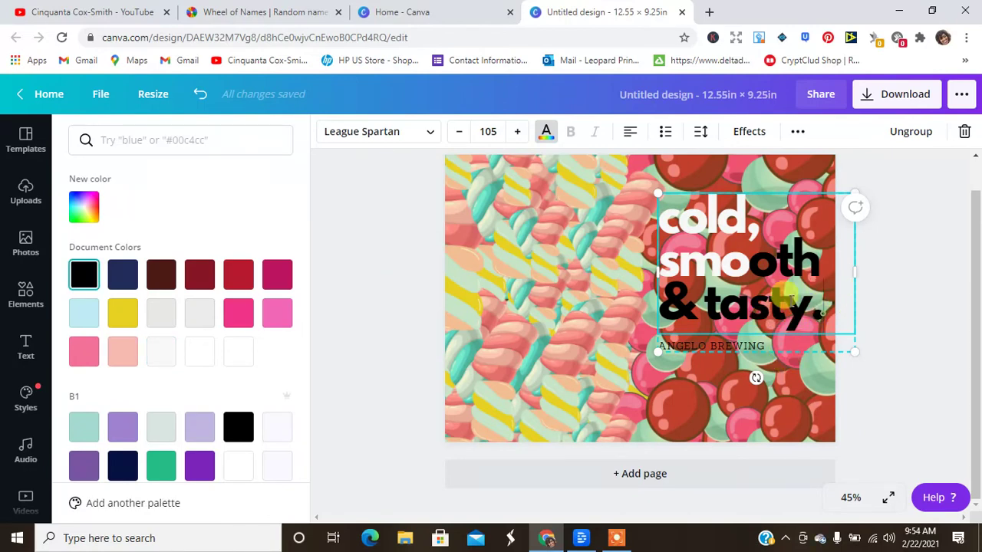
pyautogui.moveTo(790, 299); pyautogui.dragTo(675, 226)
pyautogui.write('a bub')
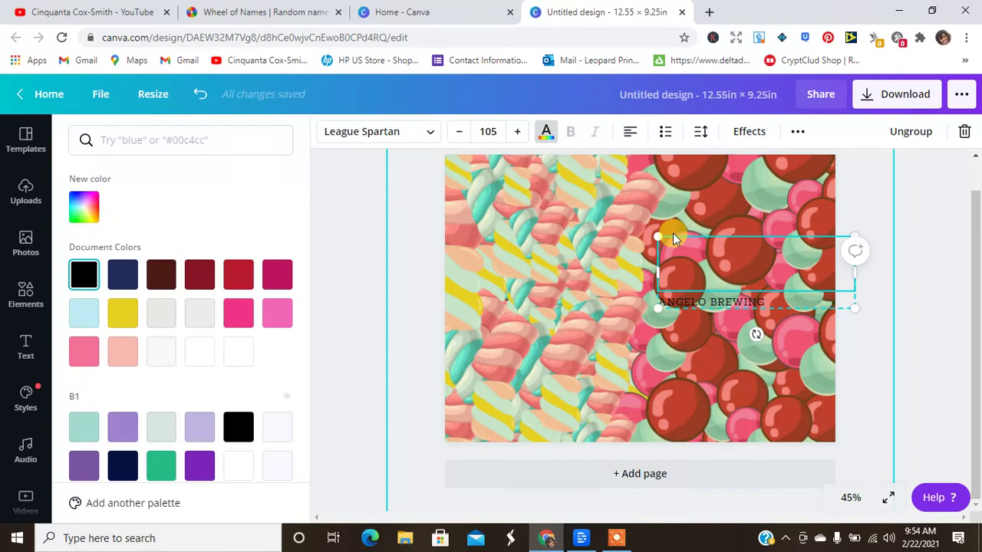
pyautogui.write('ble g')
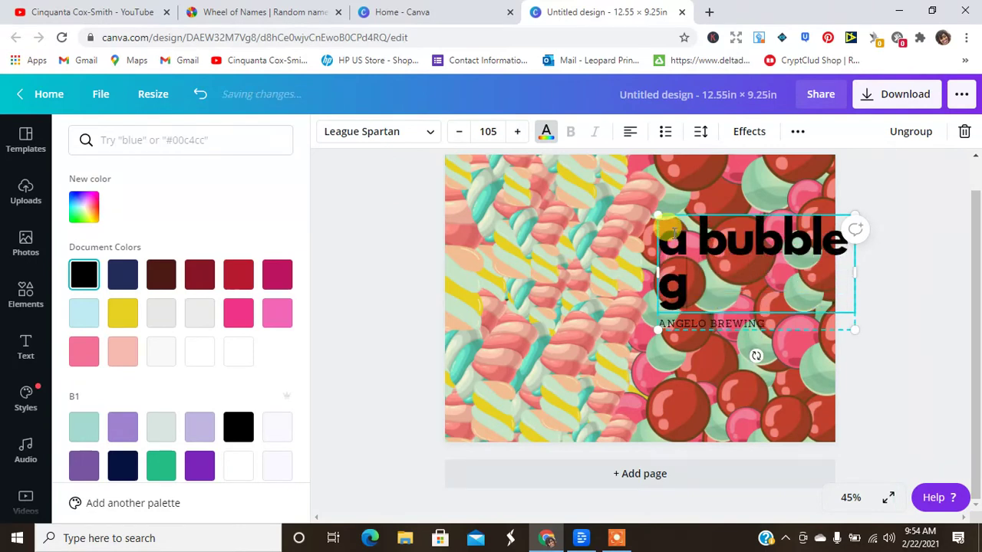
pyautogui.write('um a day')
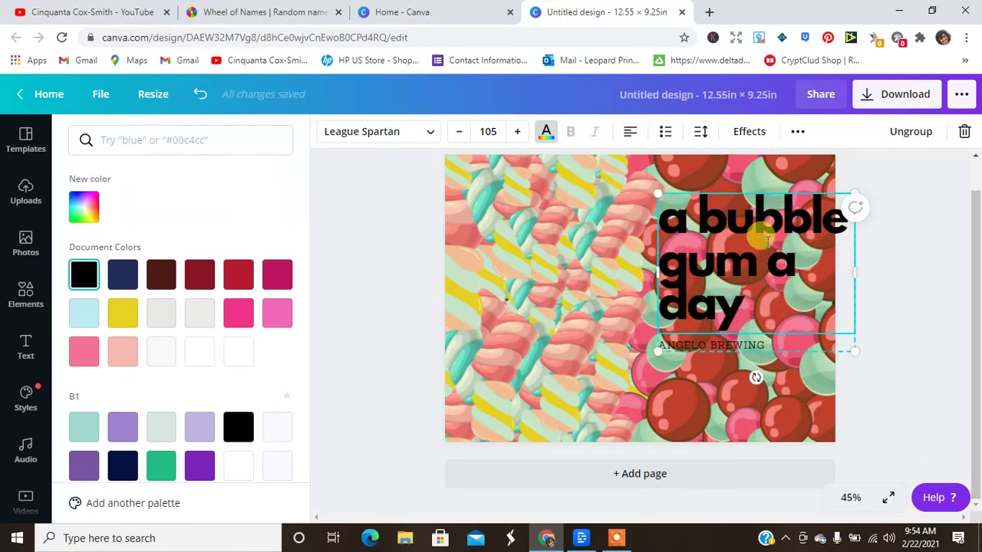
pyautogui.moveTo(845, 274); pyautogui.dragTo(831, 274)
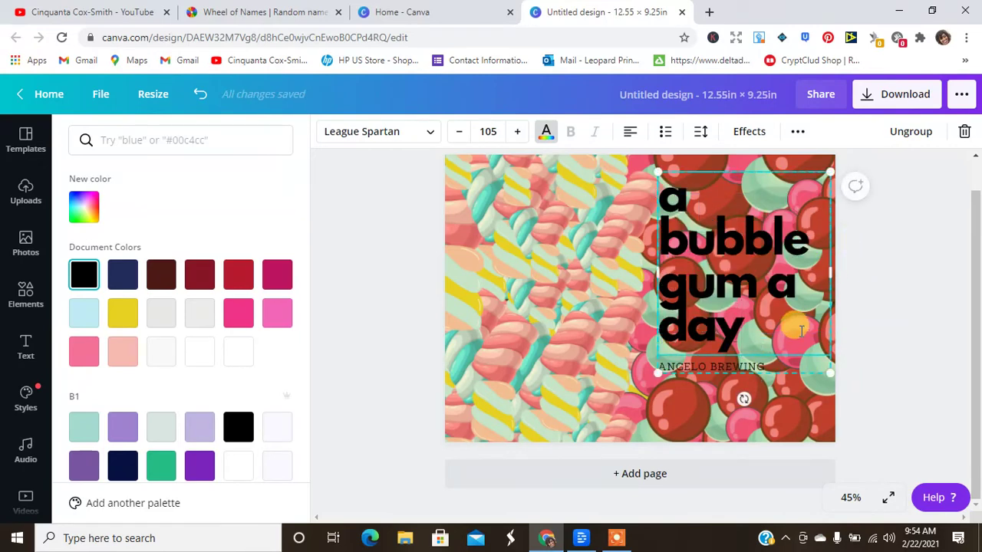
# Ungroup the text combination and delete the ANGELO BREWING line
pyautogui.click(896, 128)
pyautogui.click(903, 287)
pyautogui.click(722, 364)
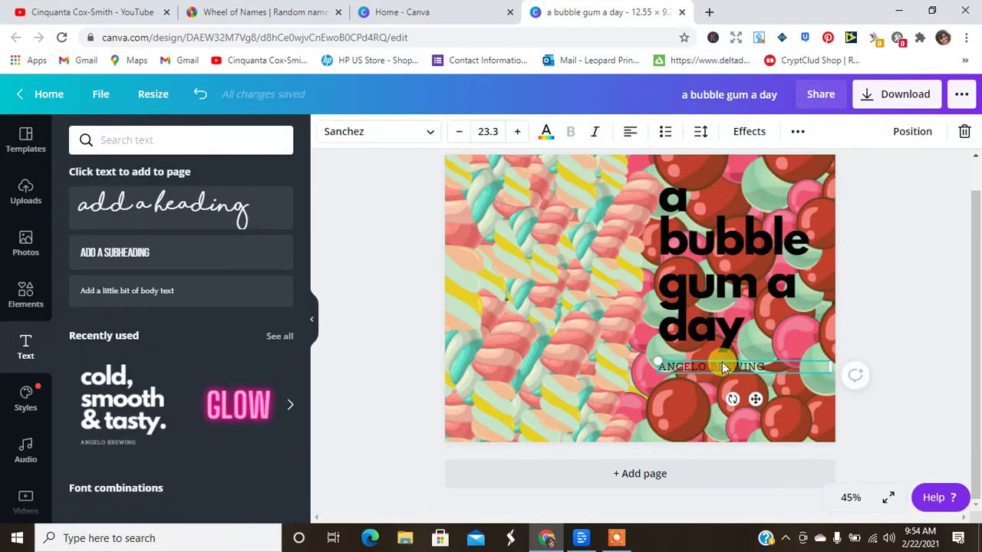
pyautogui.click(965, 131)
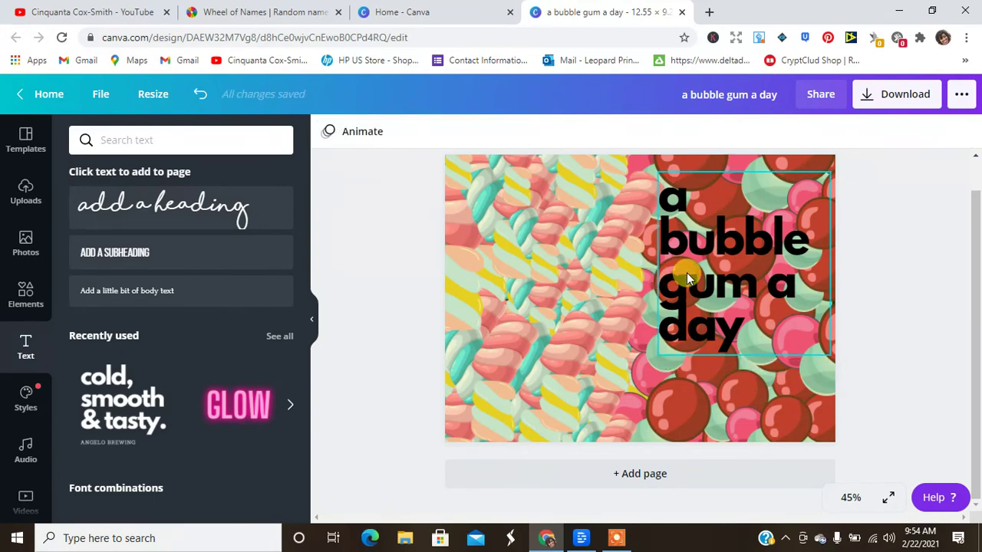
# Change the 'a bubble gum a day' heading colour to white
pyautogui.moveTo(687, 272); pyautogui.dragTo(698, 280)
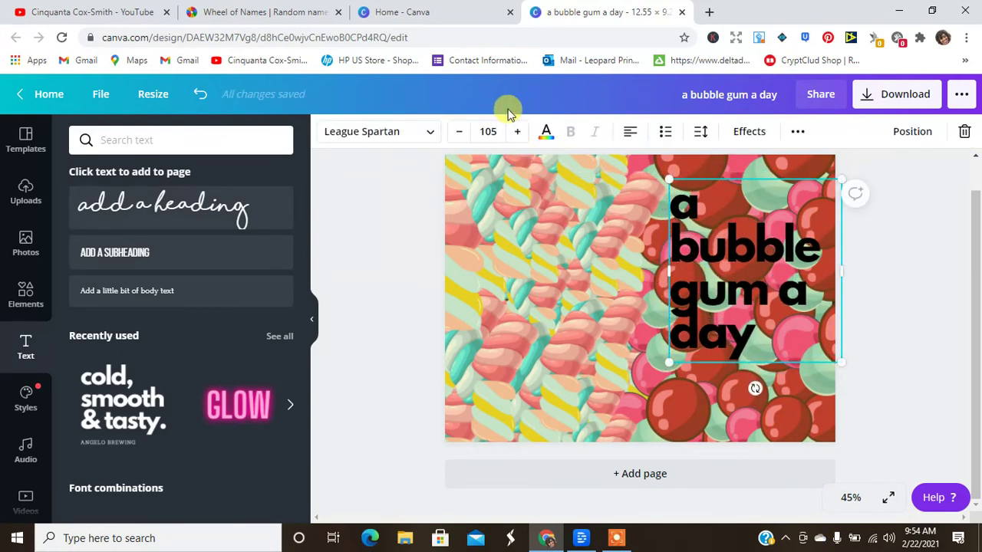
pyautogui.click(545, 130)
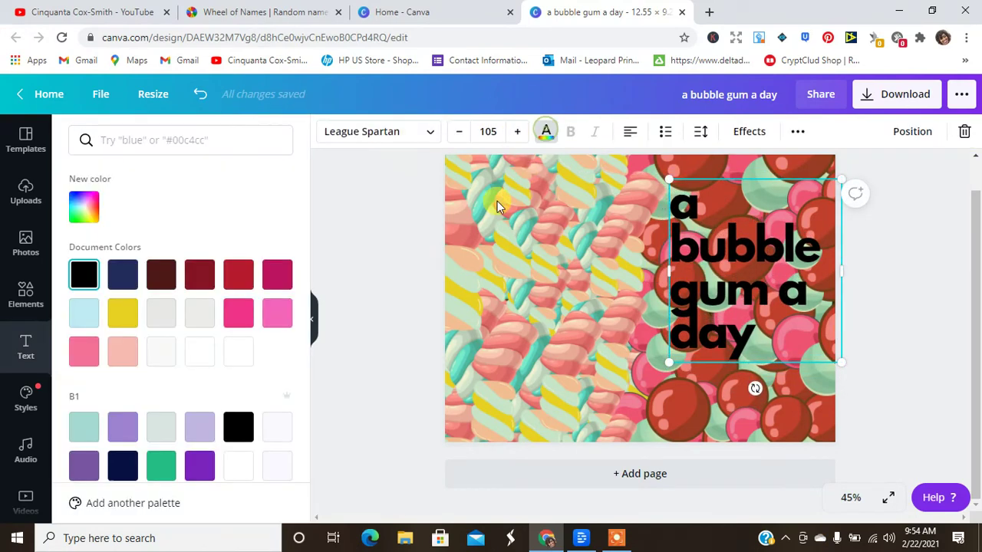
pyautogui.click(170, 351)
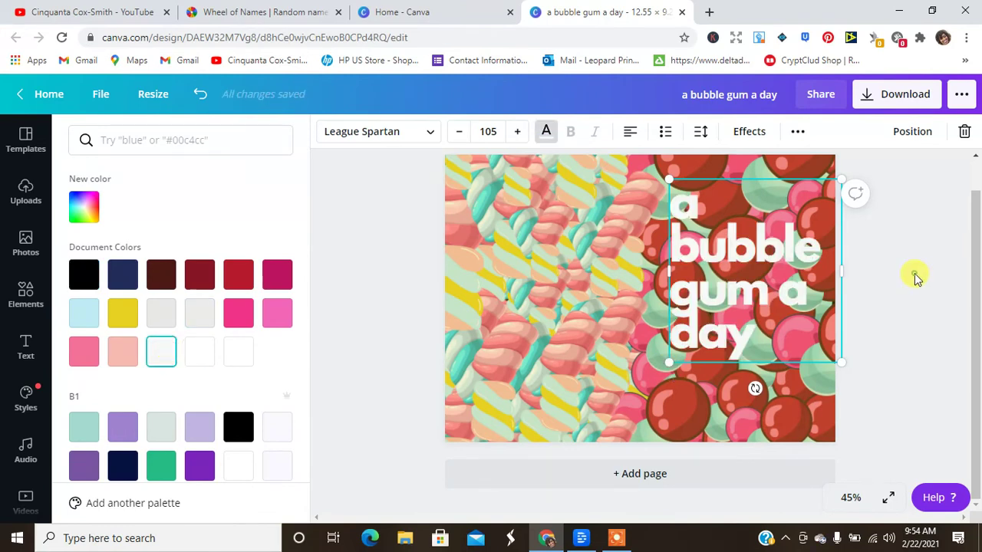
pyautogui.click(578, 349)
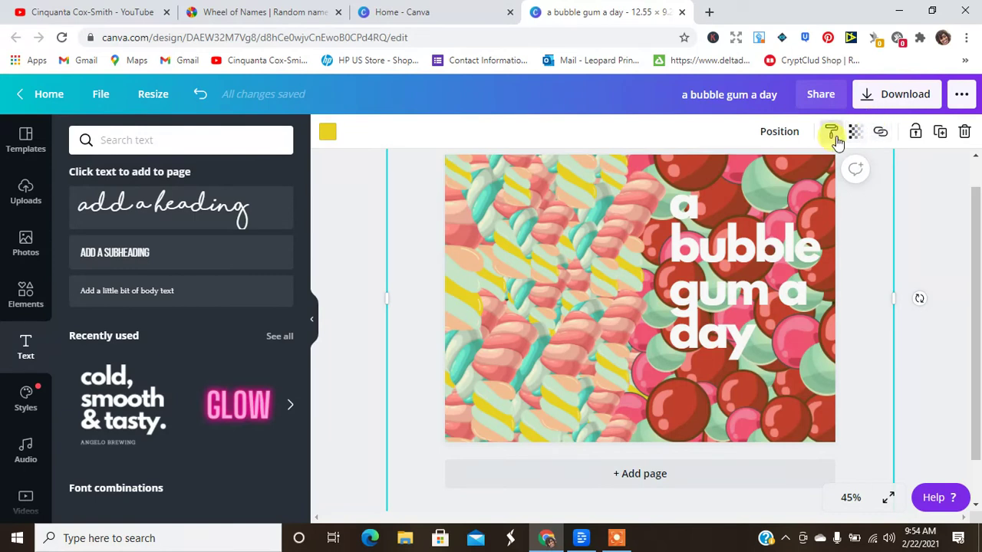
# Make the yellow overlay more transparent
pyautogui.click(855, 131)
pyautogui.moveTo(730, 176); pyautogui.dragTo(745, 184)
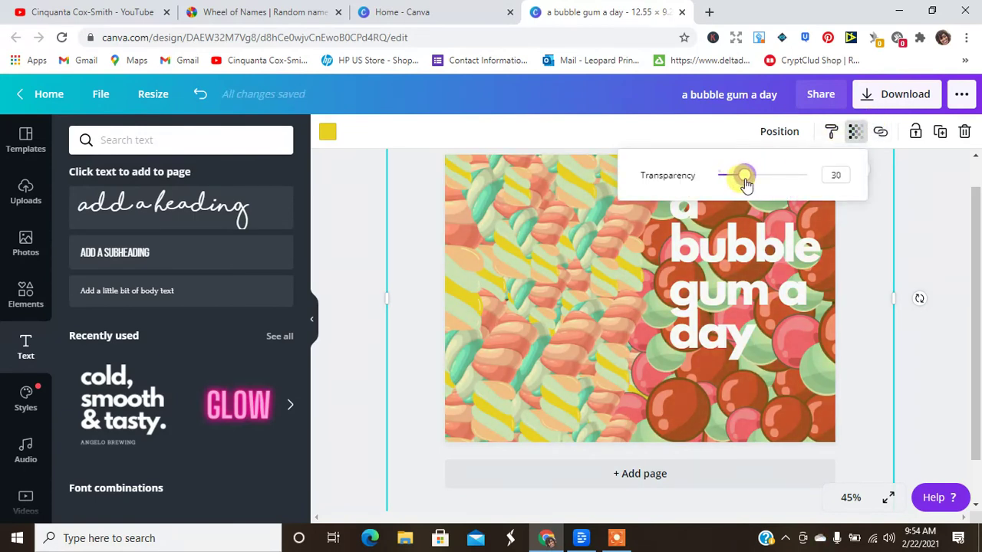
pyautogui.click(735, 275)
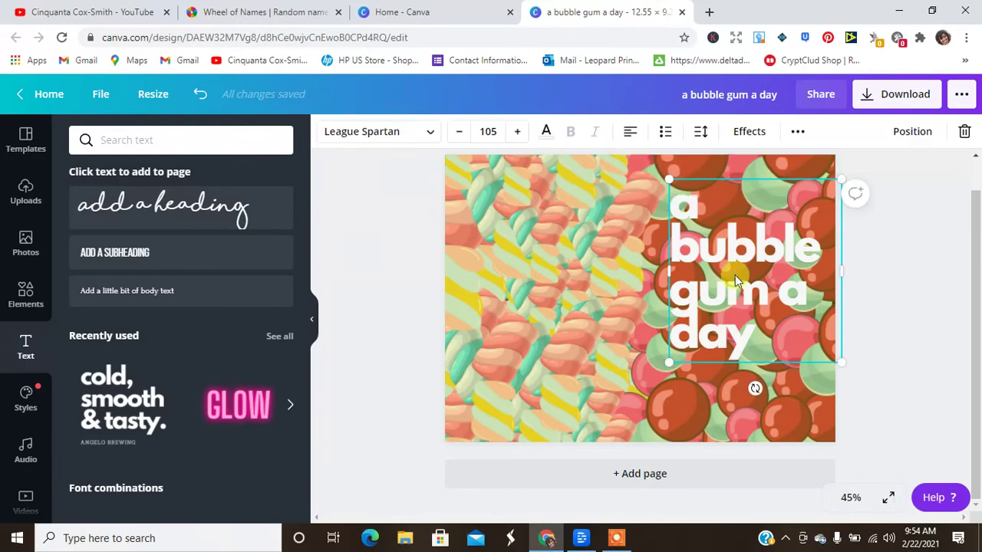
pyautogui.click(906, 131)
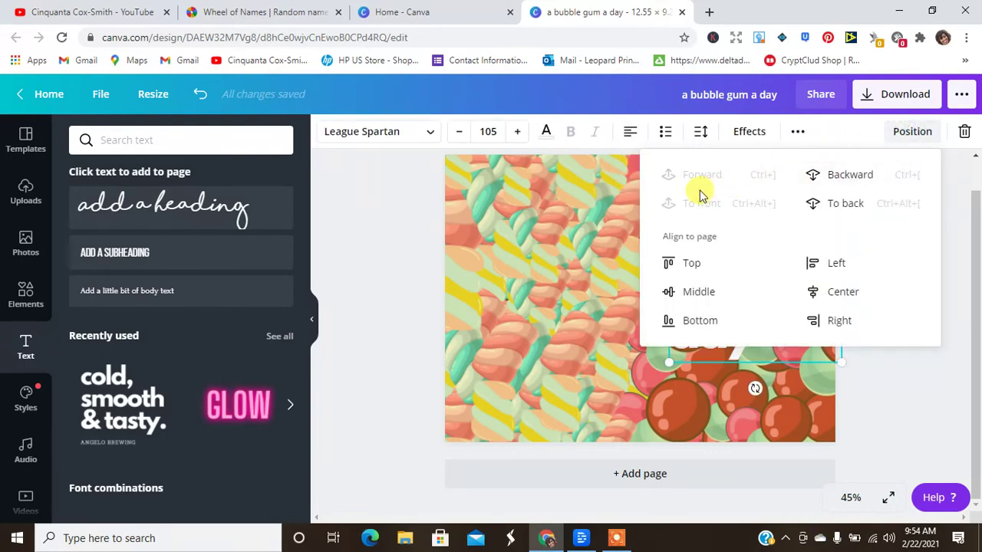
pyautogui.click(883, 356)
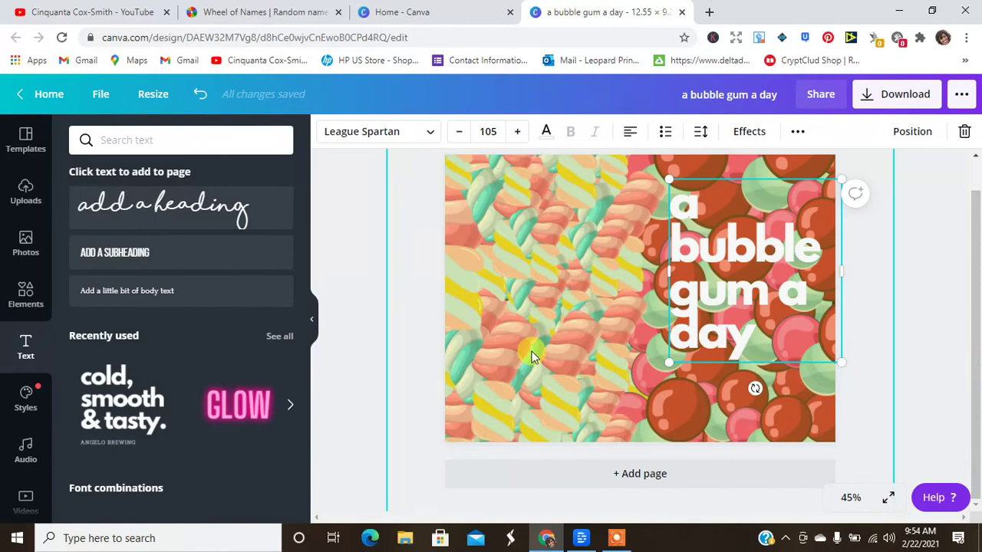
# Send the yellow overlay back two layers
pyautogui.click(531, 351)
pyautogui.click(779, 132)
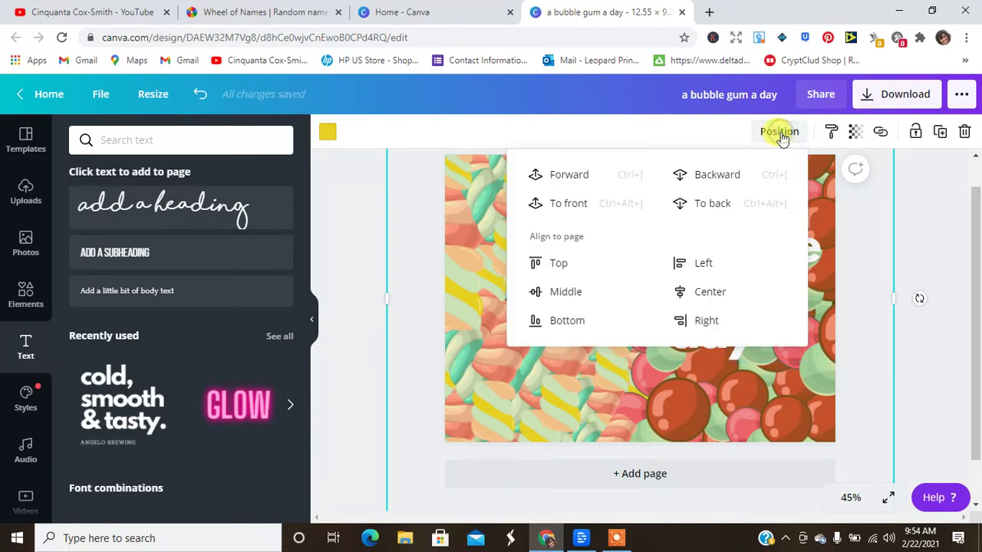
pyautogui.click(738, 175)
pyautogui.click(741, 176)
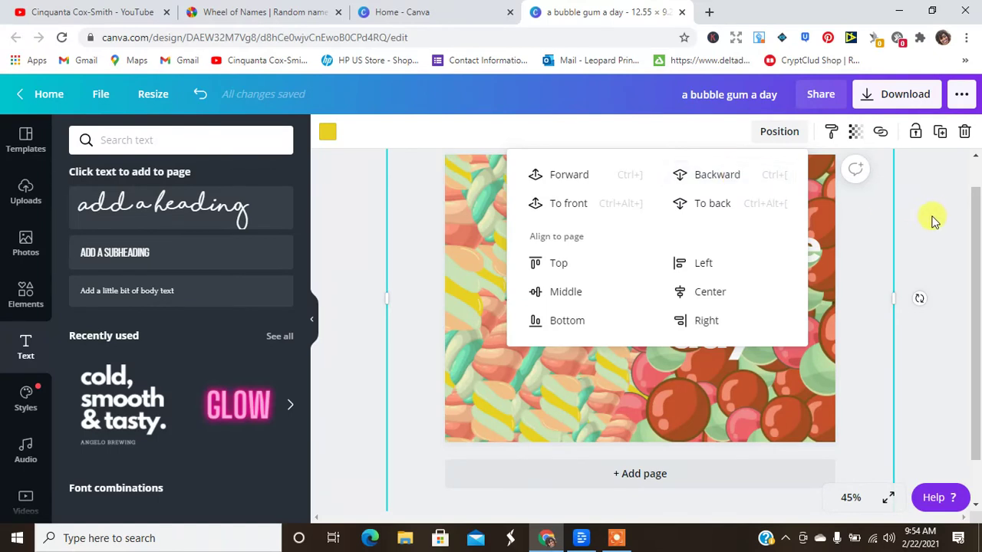
pyautogui.click(957, 227)
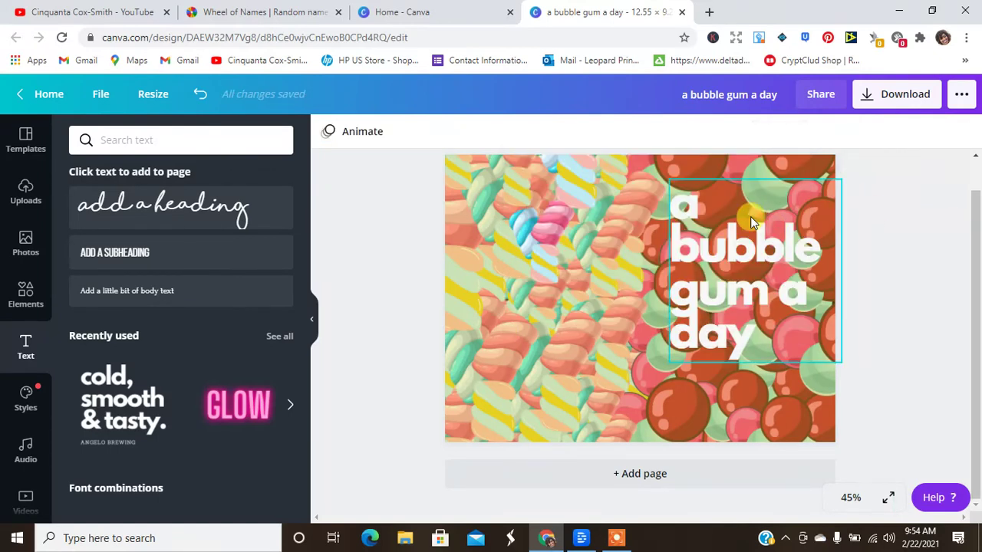
# Settle the overlay one layer below the heading, then nudge the heading slightly left
pyautogui.click(582, 232)
pyautogui.click(777, 132)
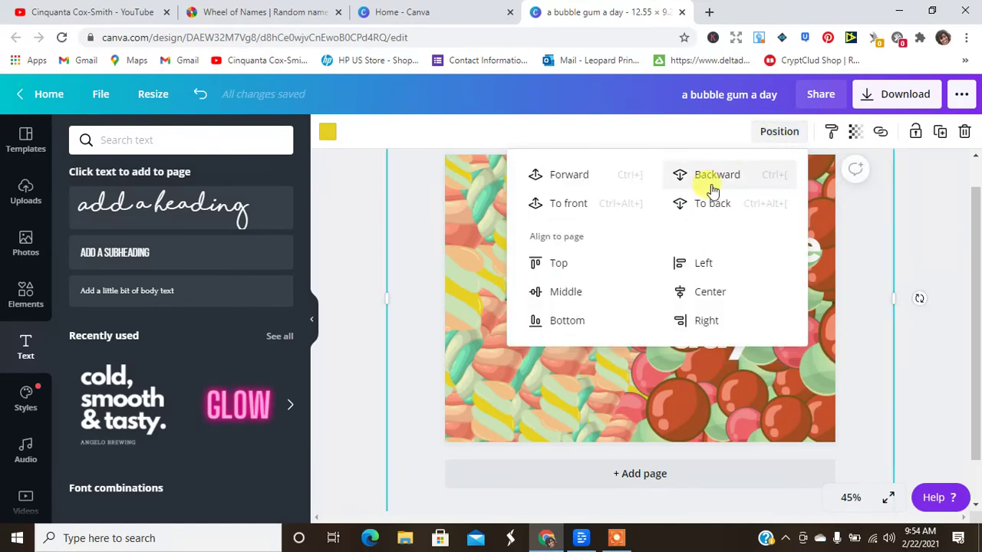
pyautogui.click(709, 181)
pyautogui.click(706, 181)
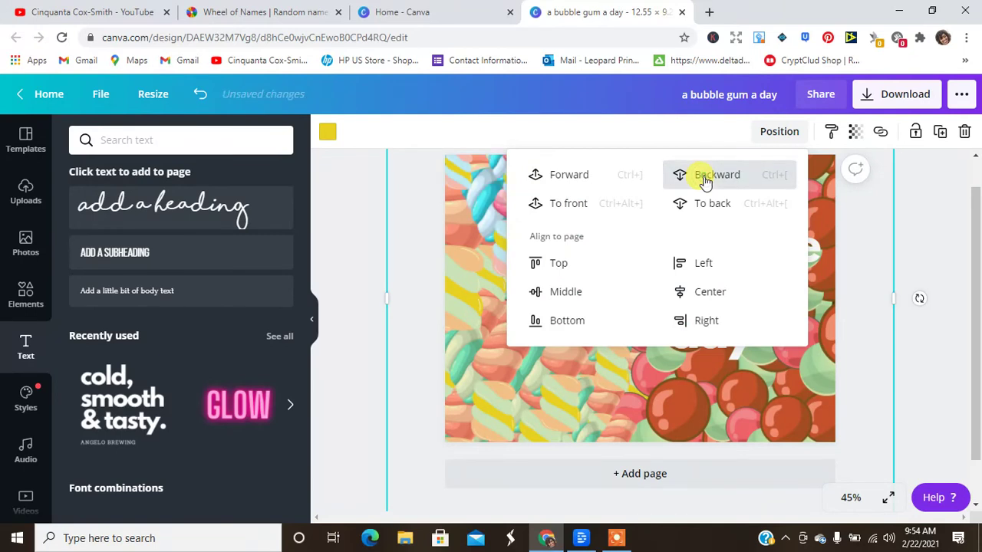
pyautogui.click(706, 181)
pyautogui.click(570, 183)
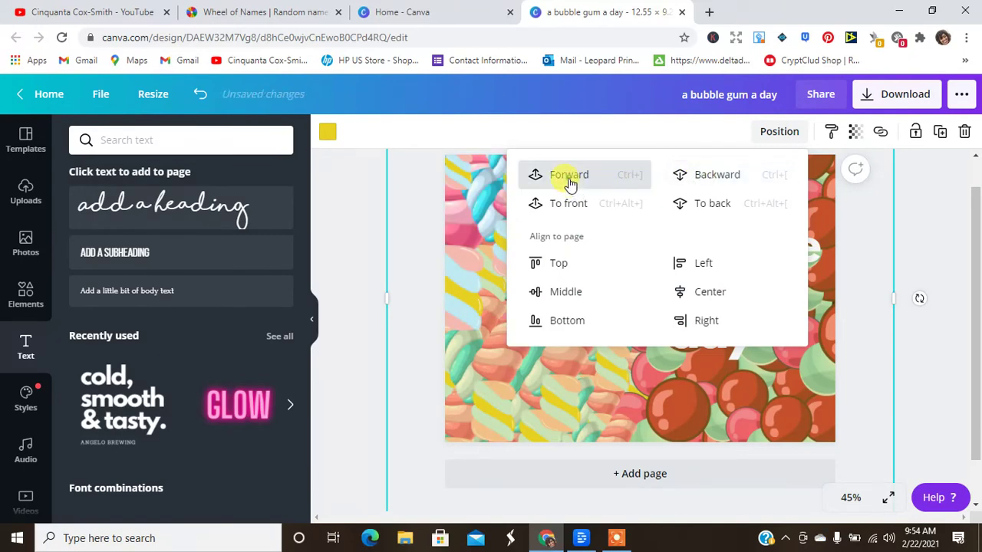
pyautogui.click(569, 183)
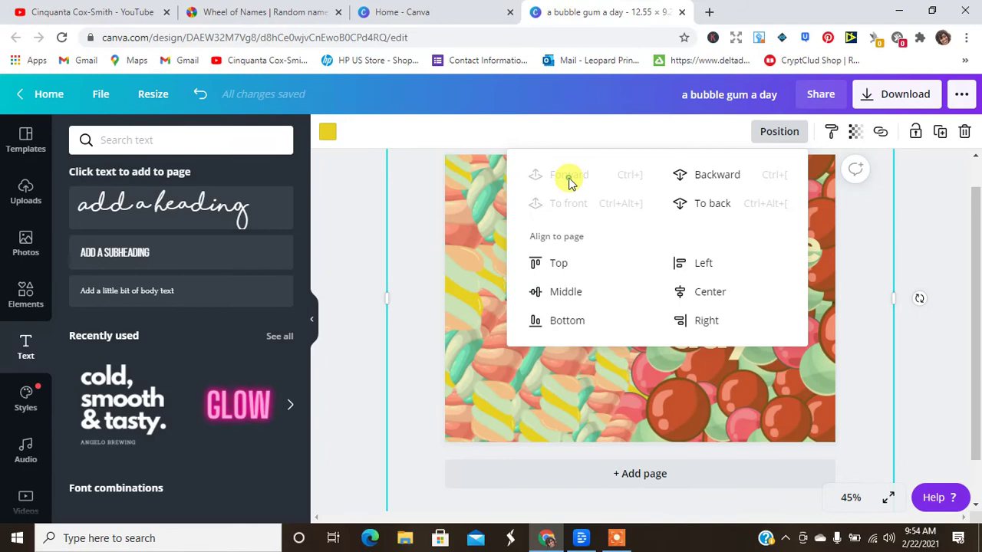
pyautogui.click(706, 183)
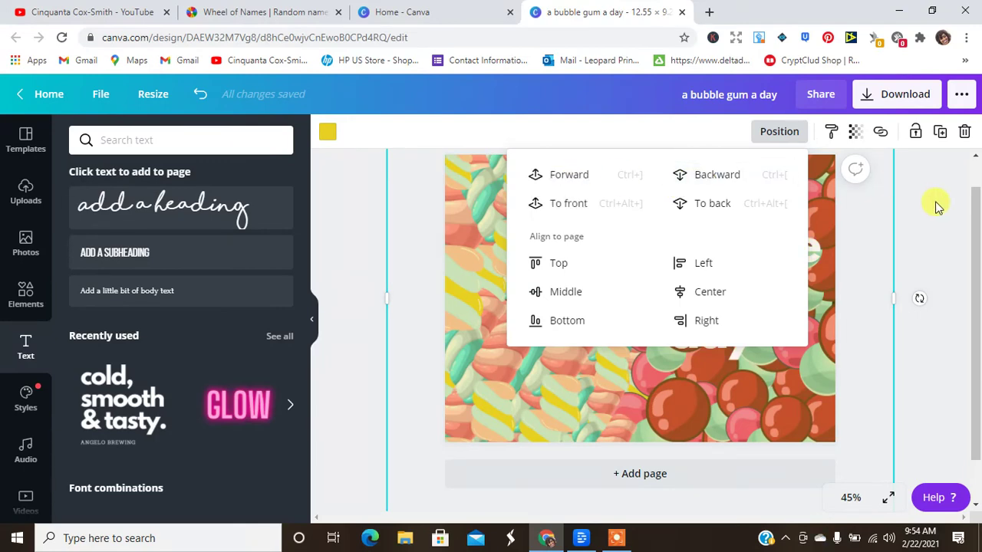
pyautogui.click(937, 205)
pyautogui.moveTo(749, 284)
pyautogui.mouseDown()
pyautogui.moveTo(718, 269)
pyautogui.moveTo(743, 283)
pyautogui.mouseUp()
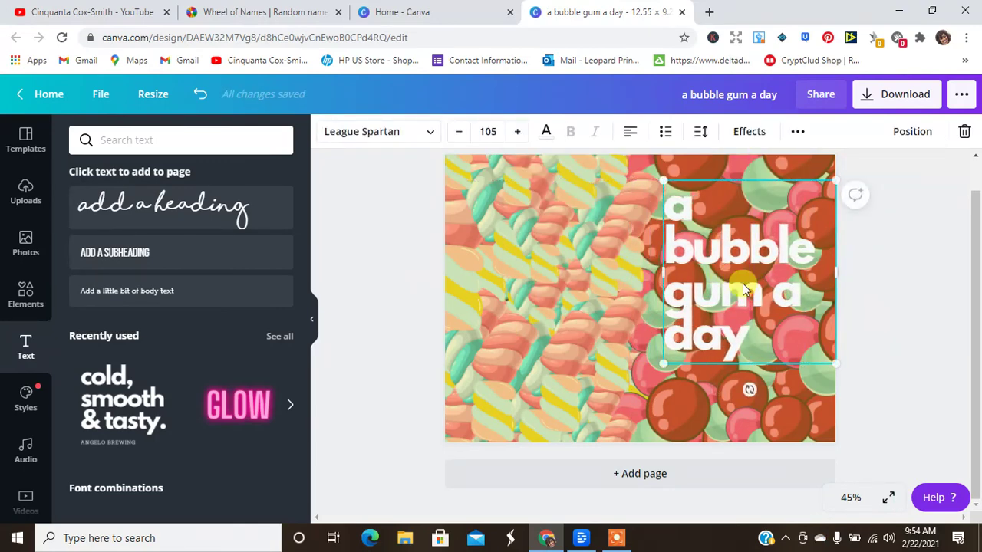
# Rename the design 'a bubble gum a day - February' and return to the YouTube channel page
pyautogui.click(903, 294)
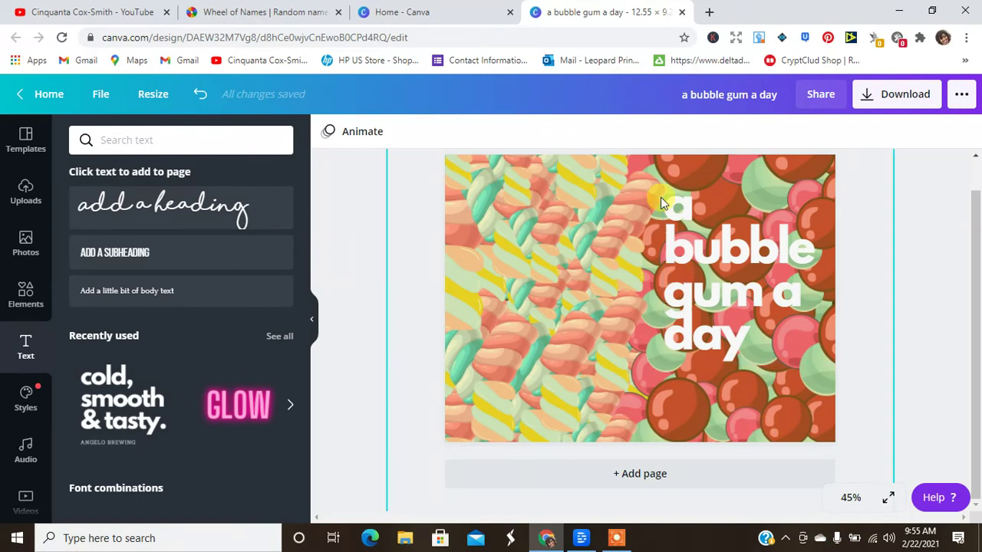
pyautogui.click(788, 90)
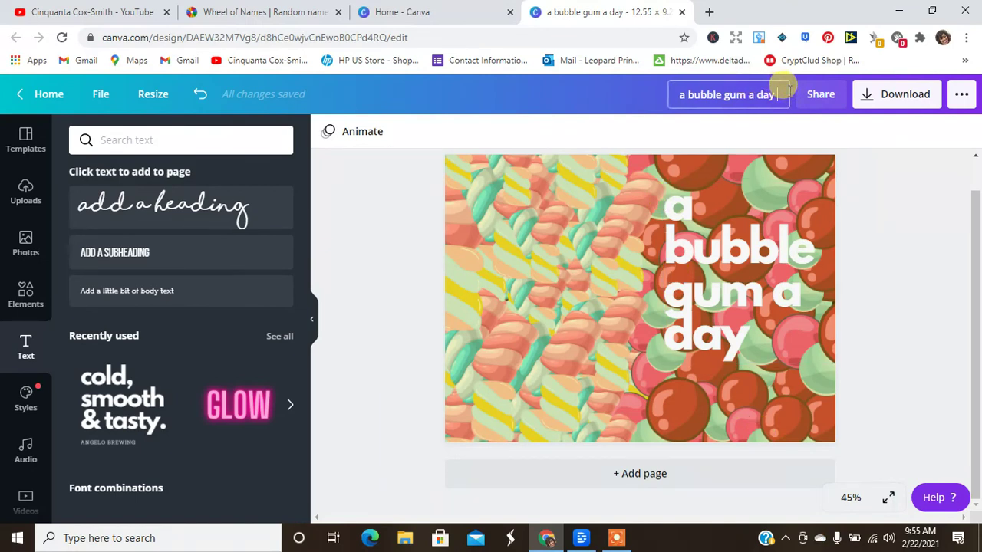
pyautogui.write('- Fe')
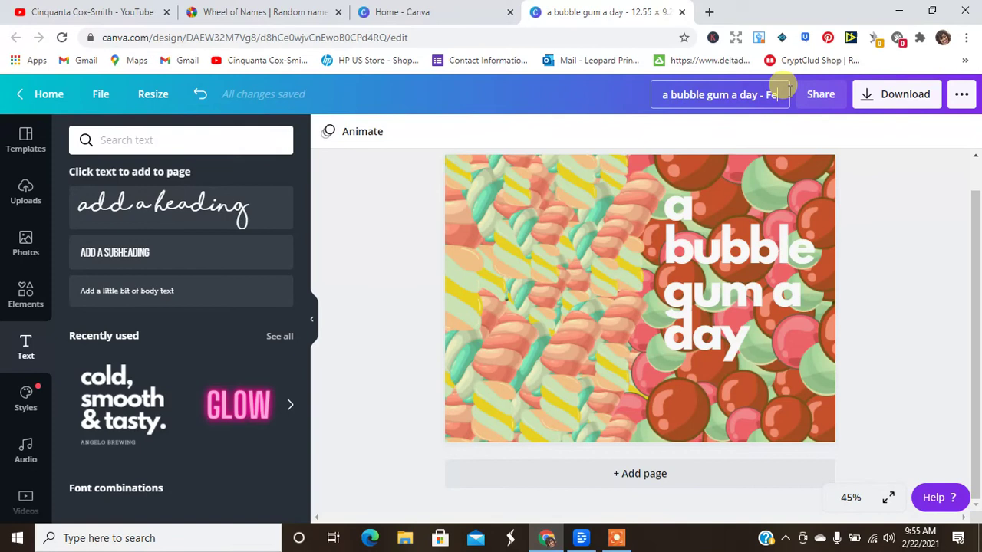
pyautogui.write('bruary')
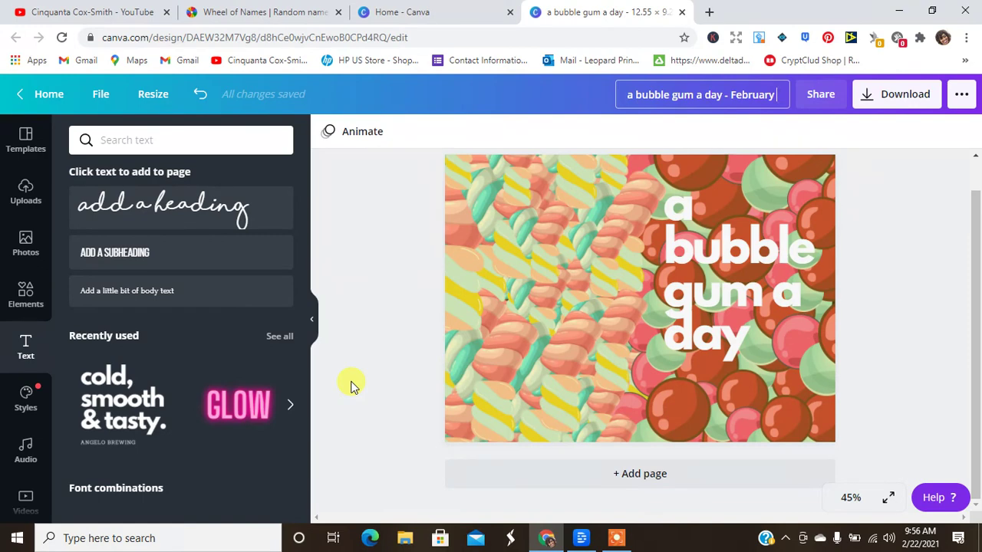
pyautogui.click(109, 8)
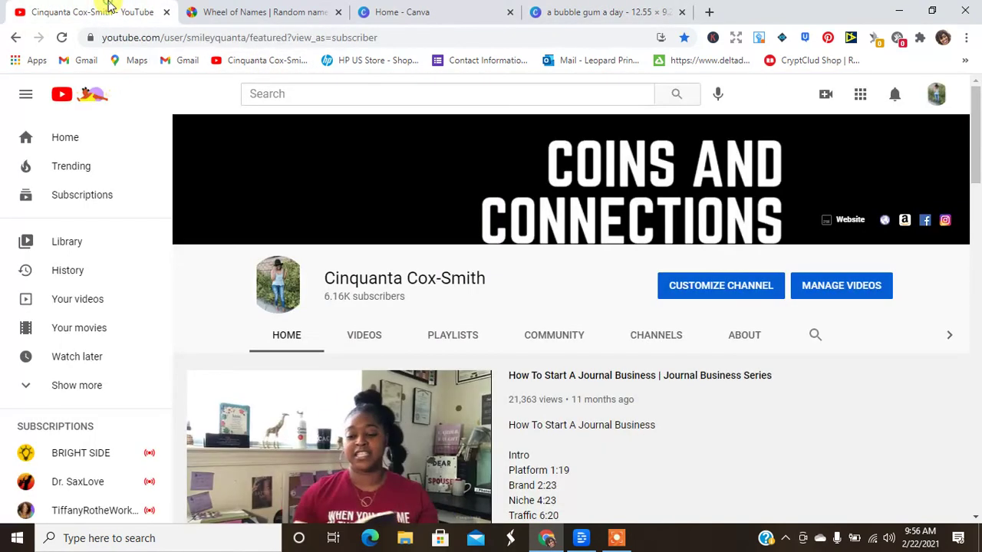
pyautogui.click(614, 540)
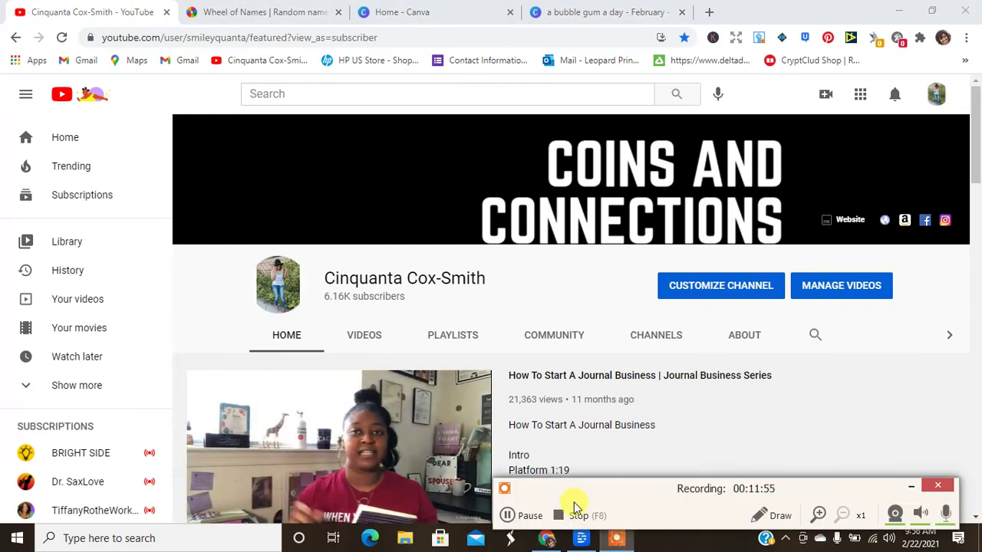